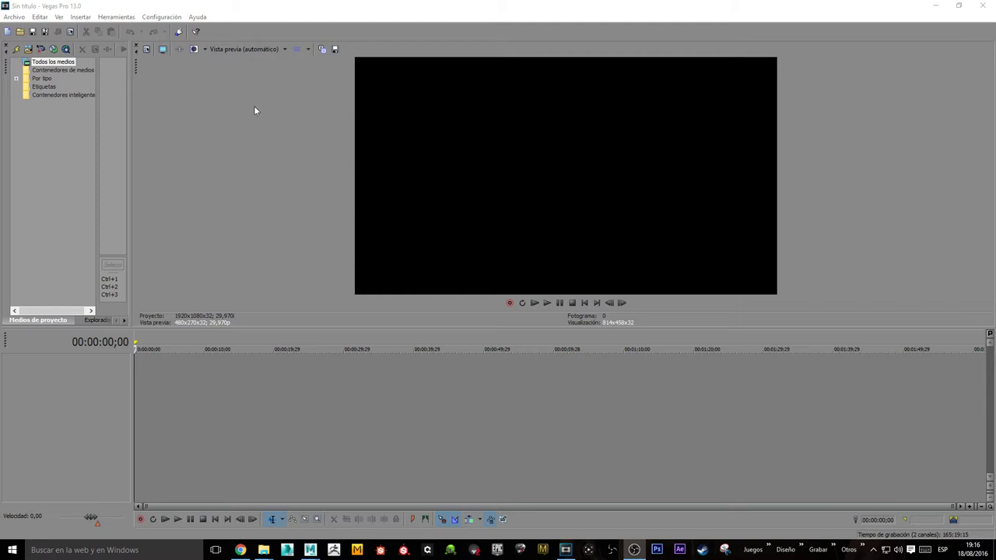
Step: Review the project's video properties and the available project templates
click(147, 50)
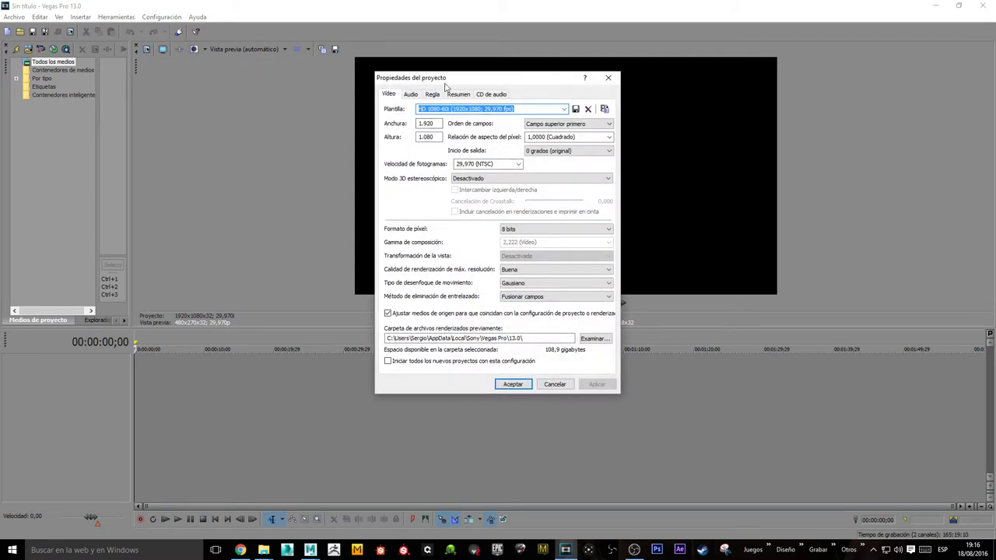
drag(448, 83, 515, 133)
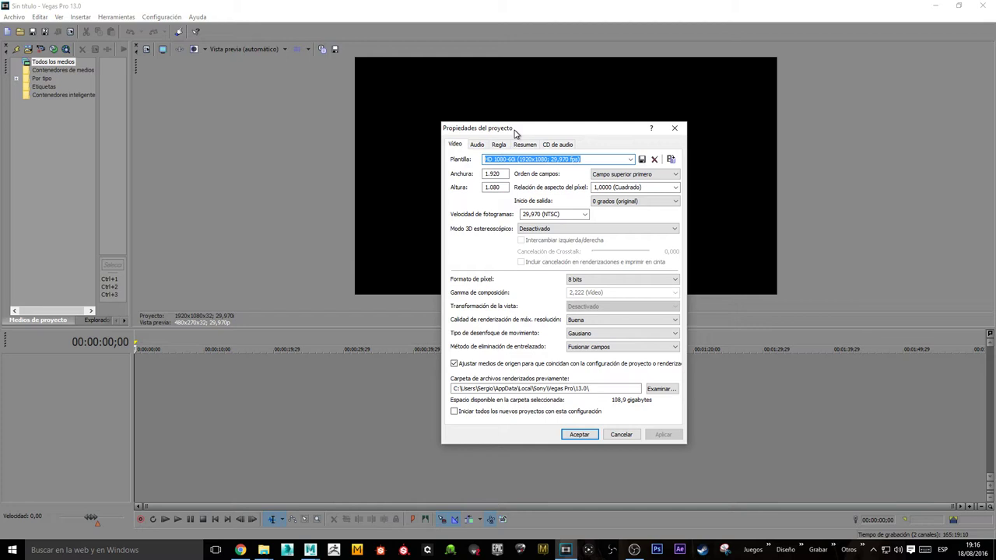
drag(514, 133, 511, 107)
click(627, 134)
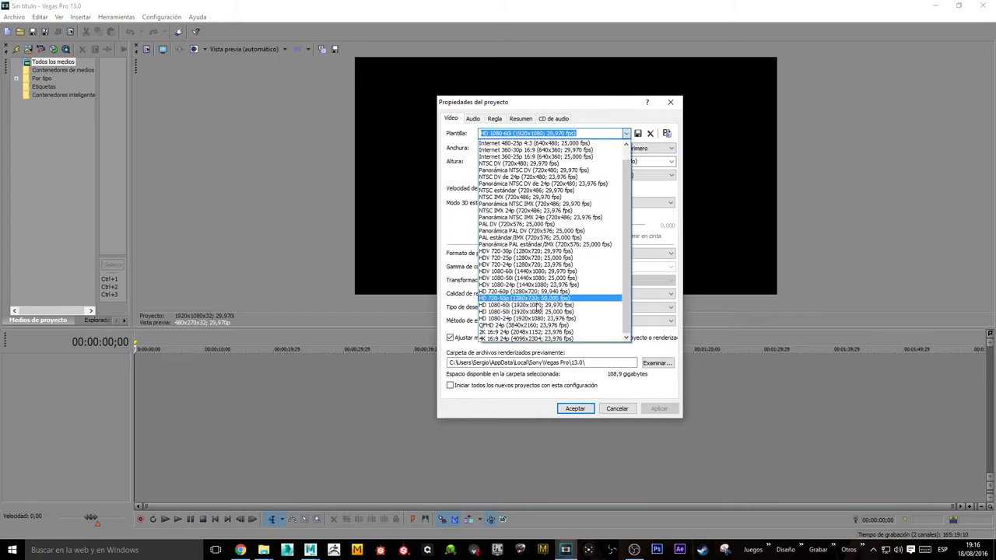
click(627, 135)
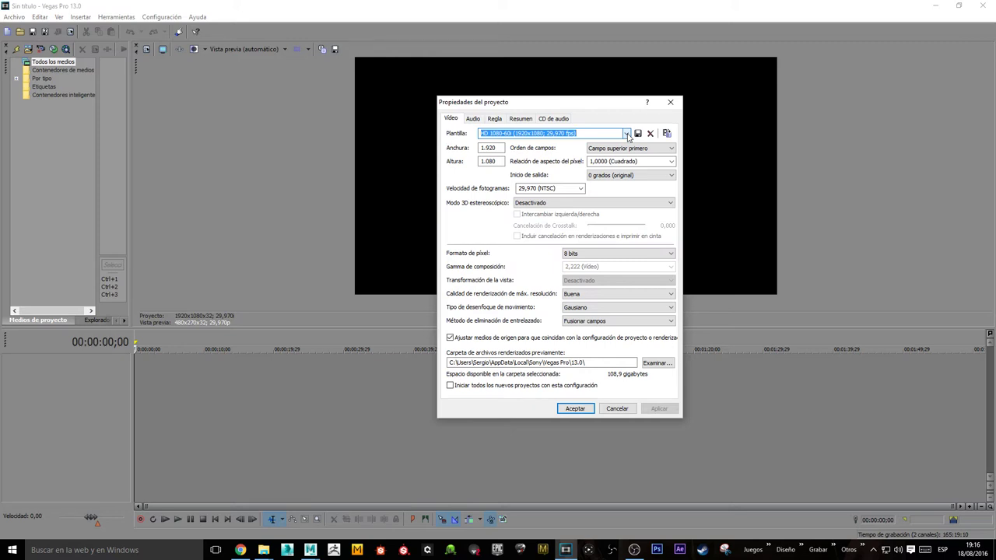
click(670, 104)
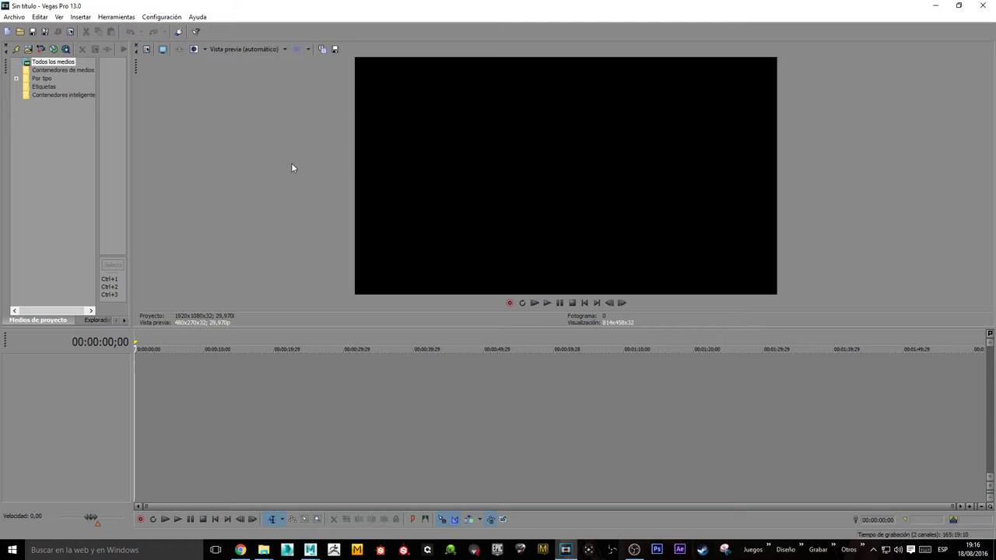
click(147, 50)
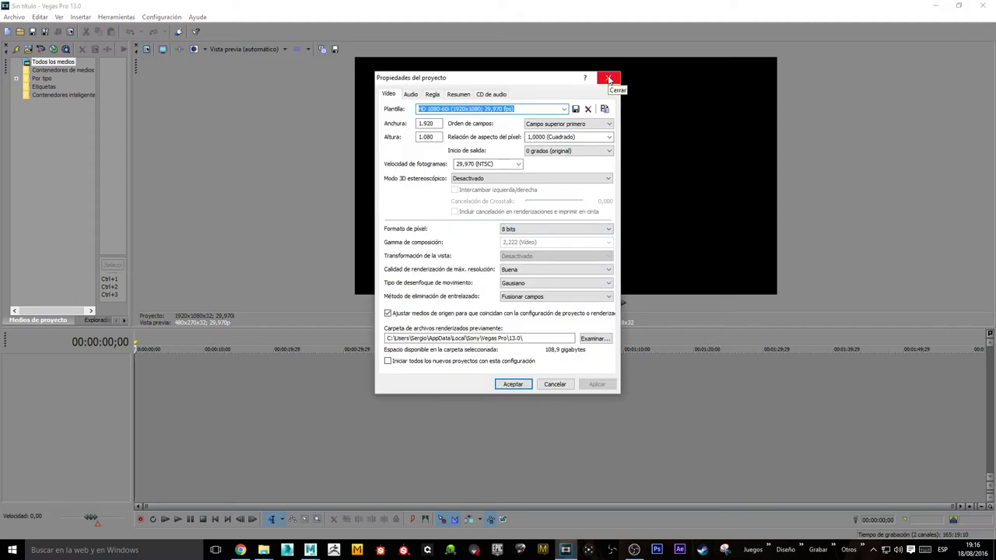
click(609, 79)
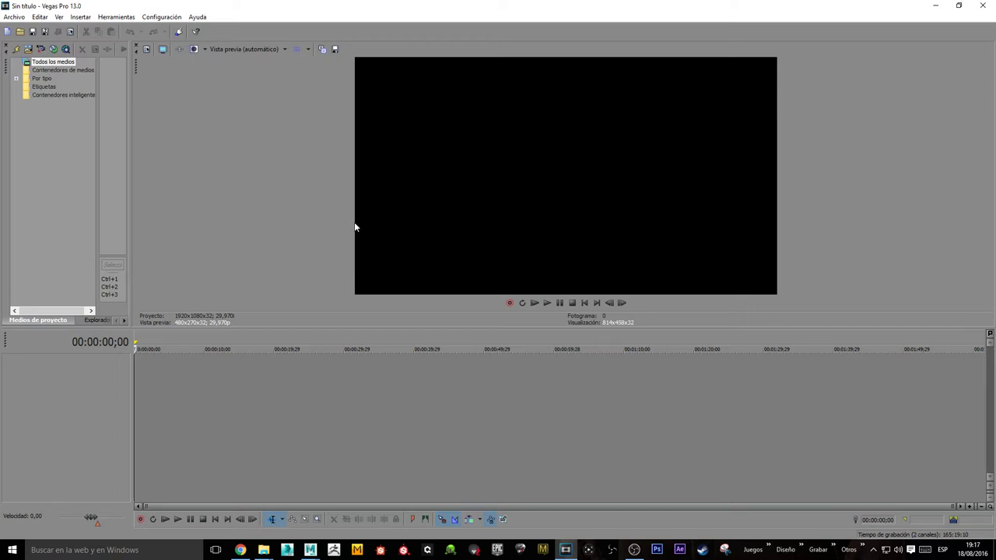
Step: Switch to File Explorer and add the "Doom marte" and "2016-08-18_19-12-23" videos from the Vídeos (Capturadora) folder to the start of the project timeline
click(263, 550)
click(308, 506)
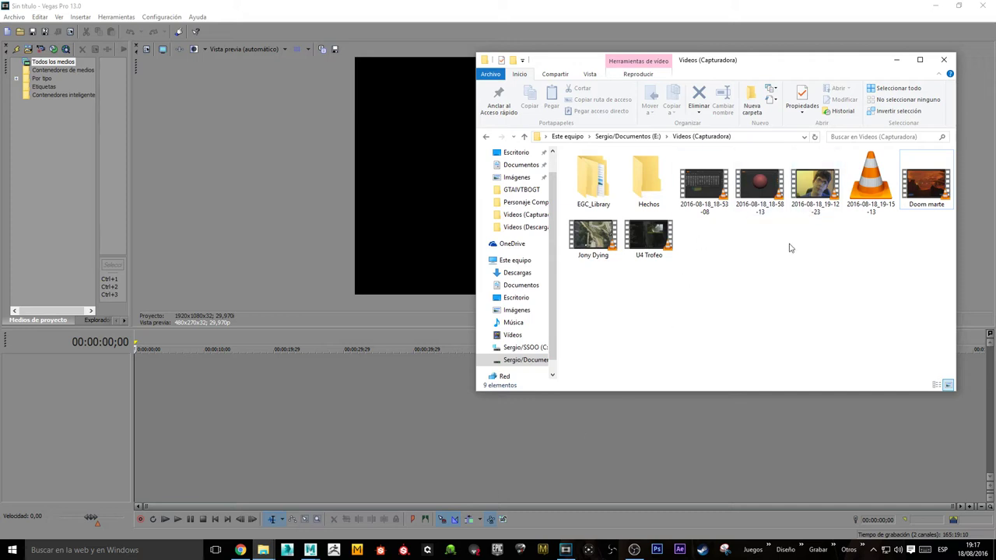
drag(701, 62, 707, 39)
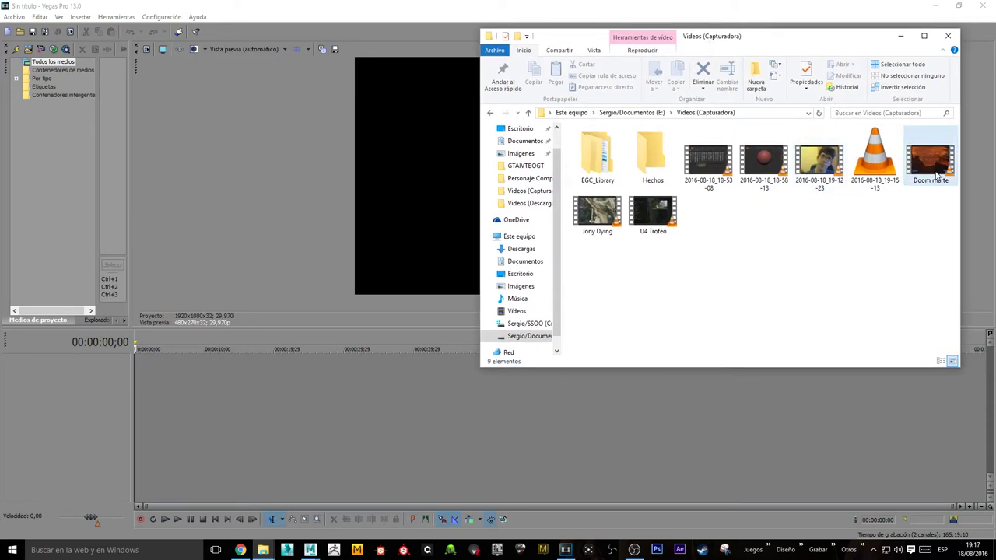
mouse_move(933, 177)
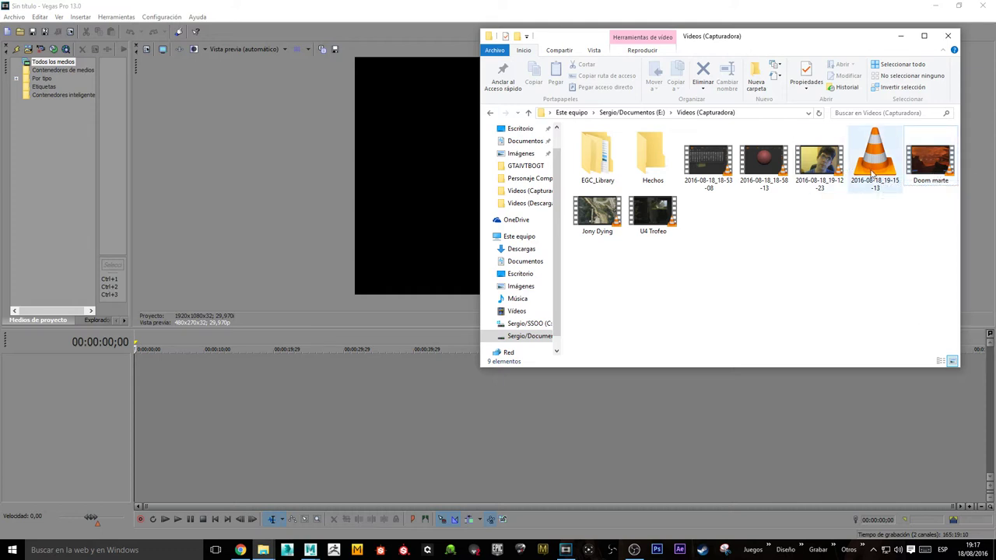
click(920, 160)
ctrl+click(819, 163)
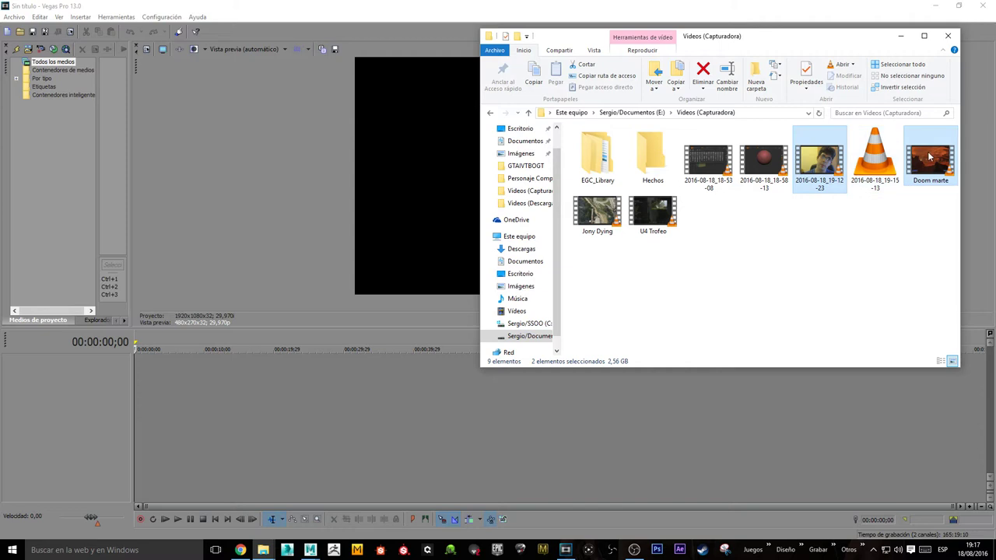
drag(927, 151, 140, 378)
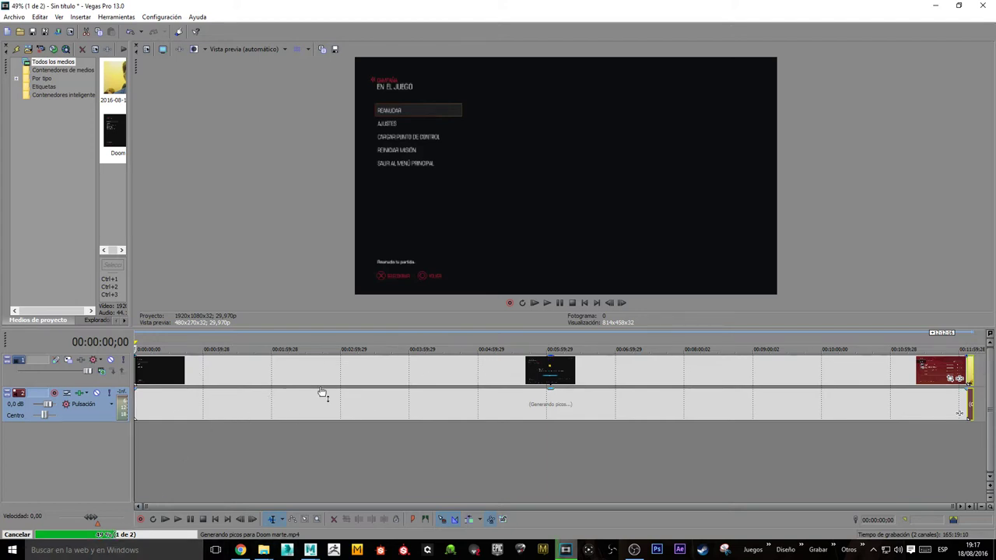
Step: Disable resampling for both the Doom marte and webcam video events together
drag(977, 362, 789, 373)
click(683, 376)
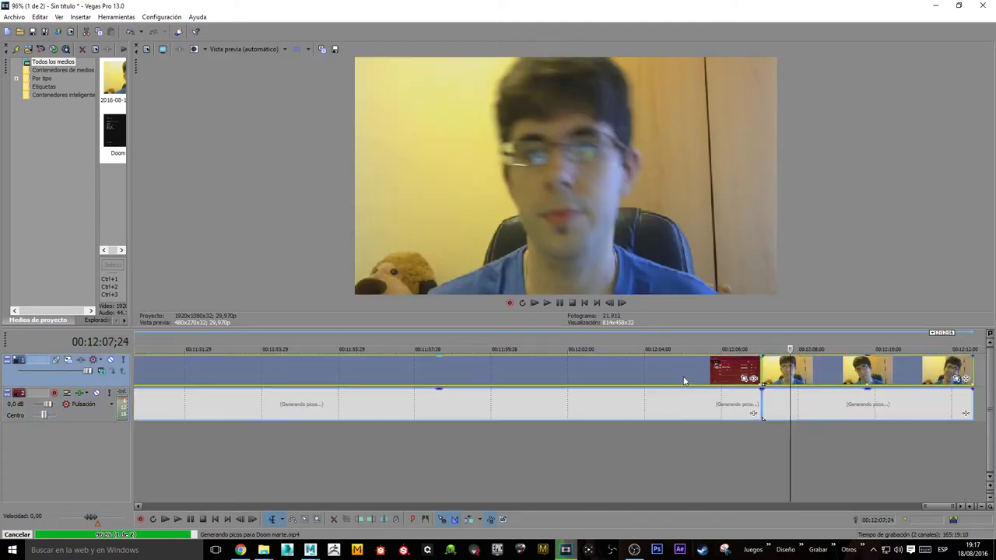
right_click(578, 367)
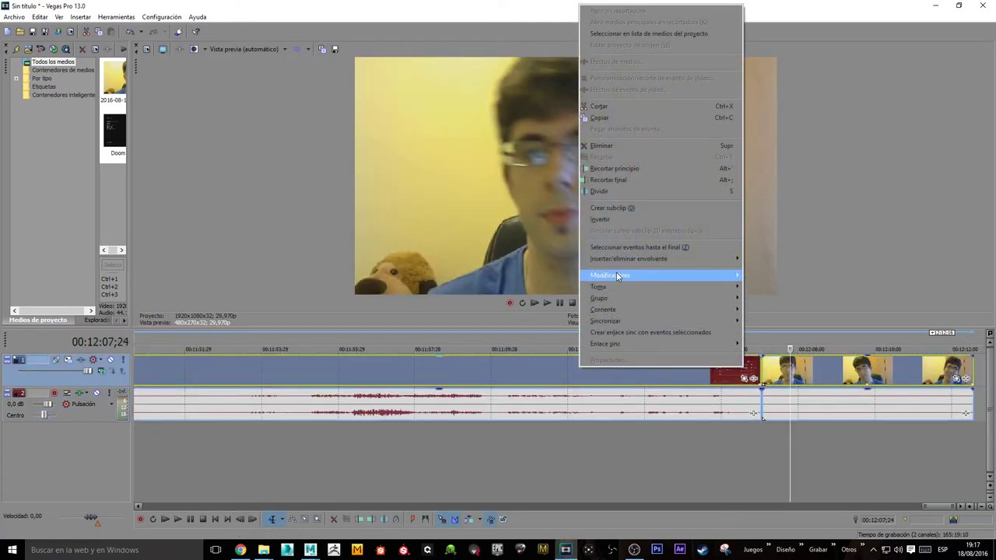
mouse_move(617, 275)
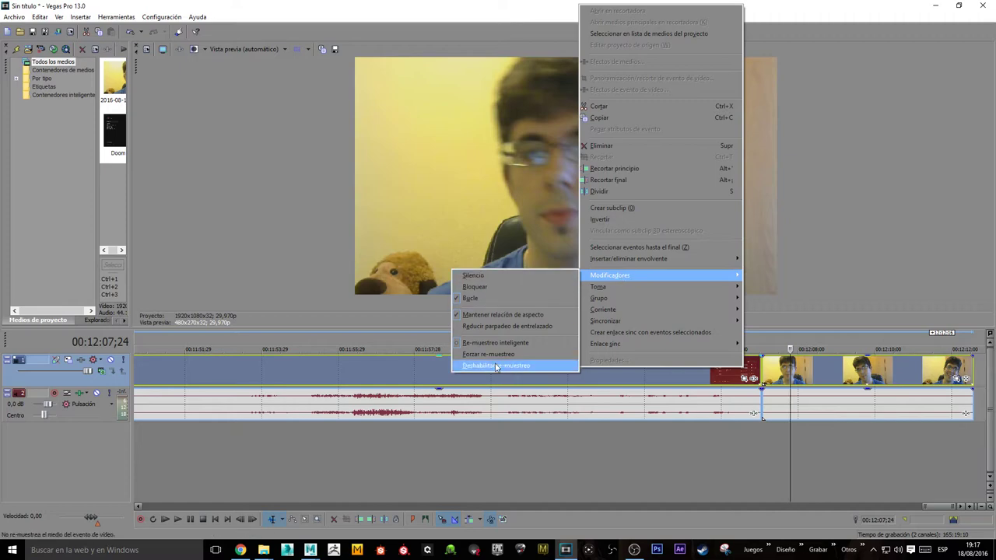
click(533, 366)
Step: Examine the Doom marte clip's video and audio events along the timeline, including the video event's opacity level
click(562, 340)
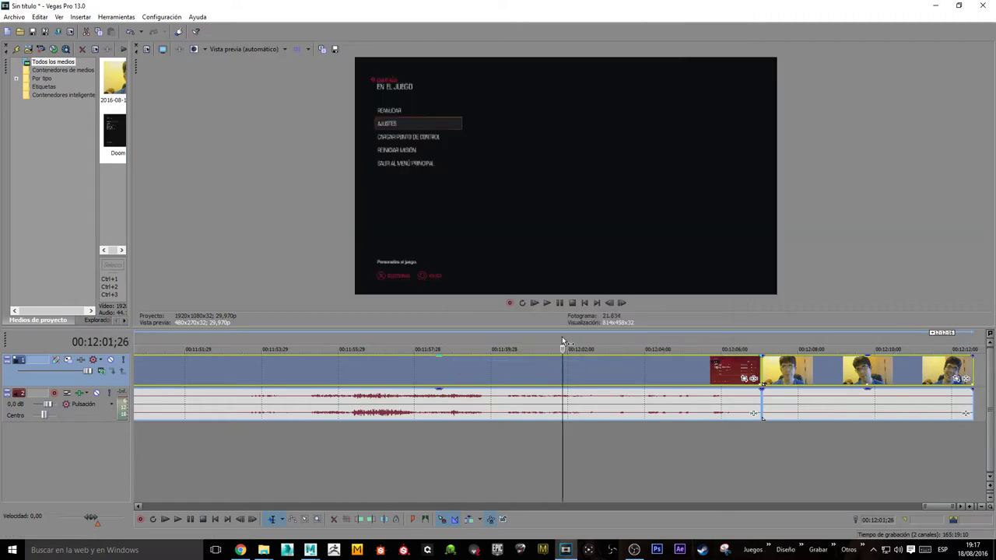
scroll(562, 336, down, 10)
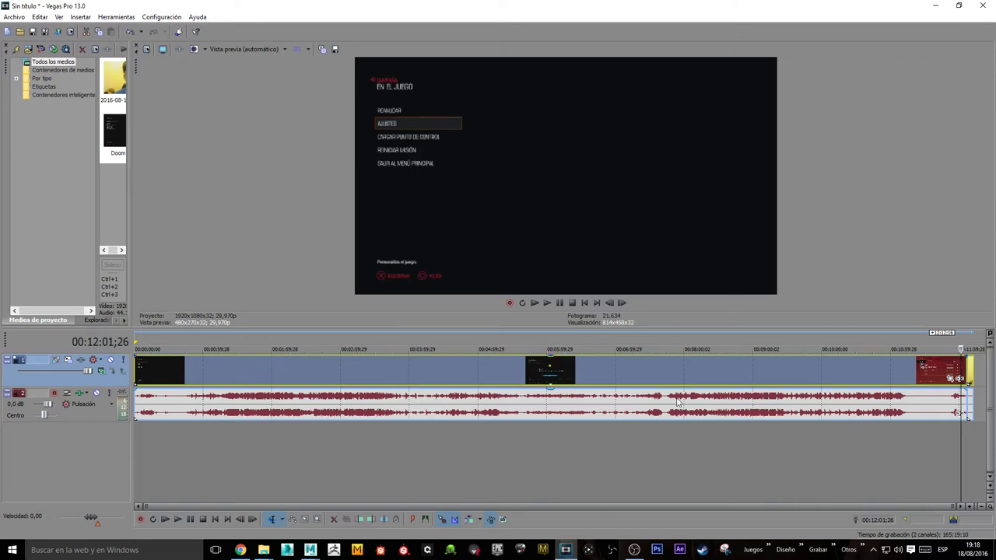
scroll(895, 374, up, 5)
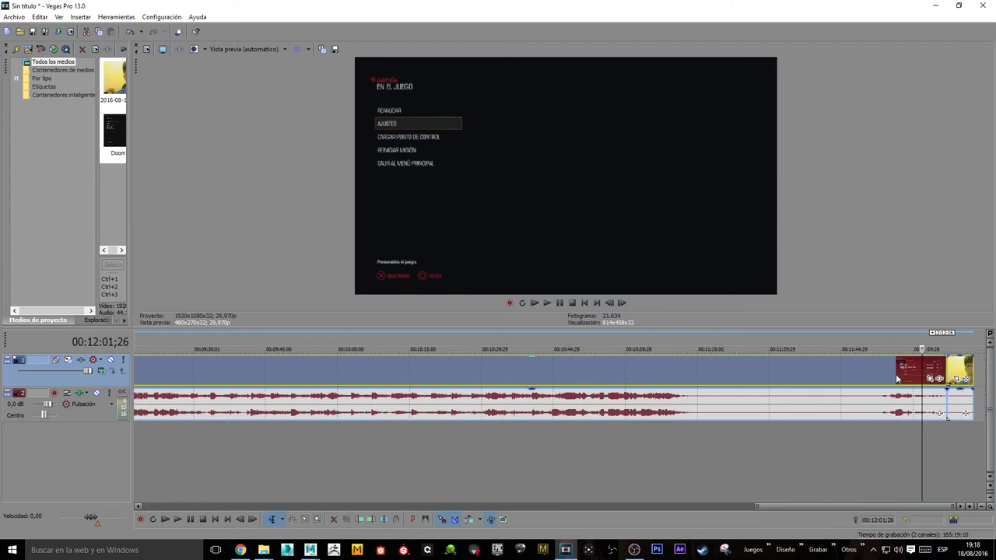
scroll(700, 389, down, 2)
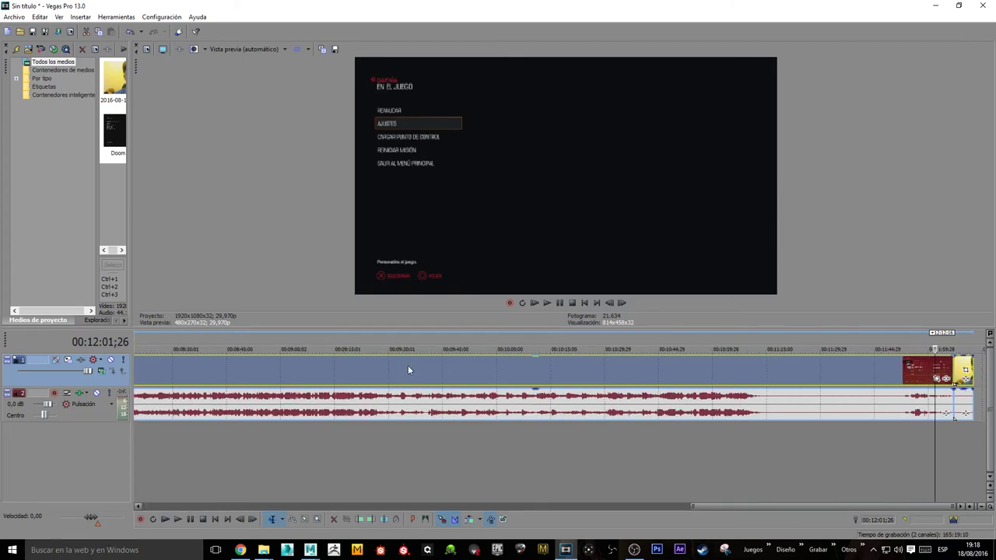
click(513, 371)
scroll(512, 375, up, 2)
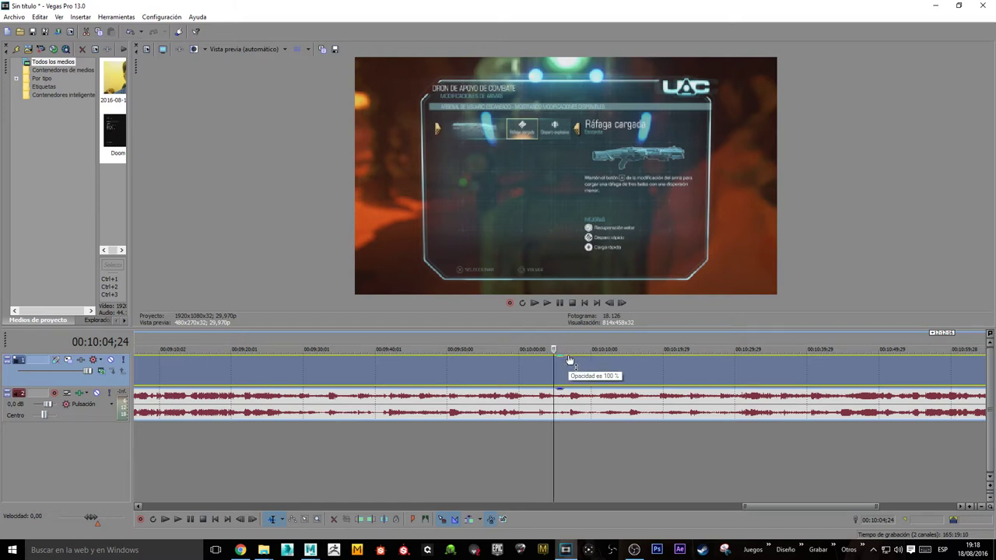
drag(569, 360, 571, 375)
mouse_move(573, 381)
mouse_down()
mouse_move(576, 395)
mouse_move(574, 356)
mouse_move(569, 398)
mouse_move(587, 447)
mouse_move(576, 398)
mouse_move(584, 381)
mouse_move(557, 387)
mouse_up()
scroll(556, 386, down, 4)
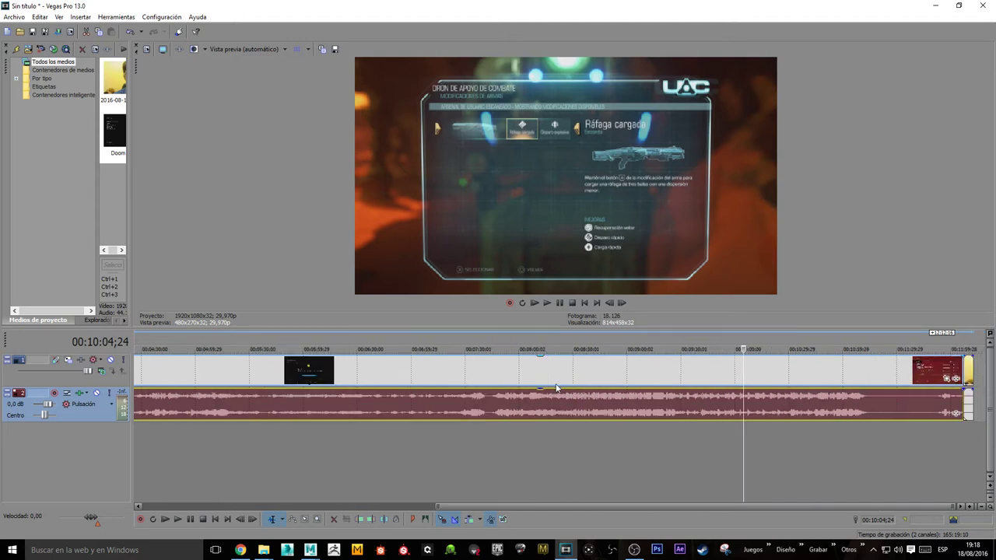
scroll(557, 386, down, 1)
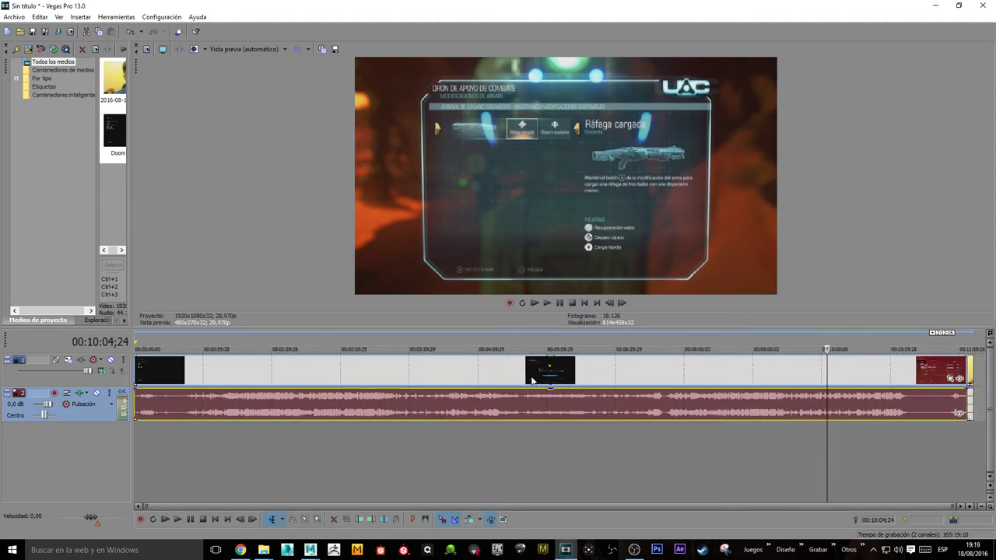
Step: Place the playhead at 00:00:09;00, in the gameplay after the opening menu of the Doom marte clip
click(144, 346)
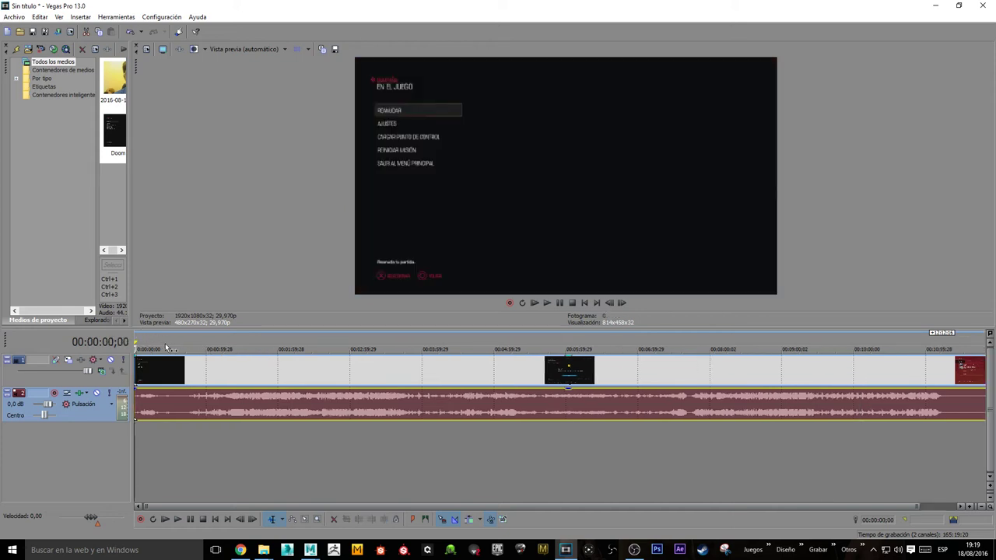
scroll(165, 348, up, 5)
scroll(165, 348, down, 1)
click(264, 343)
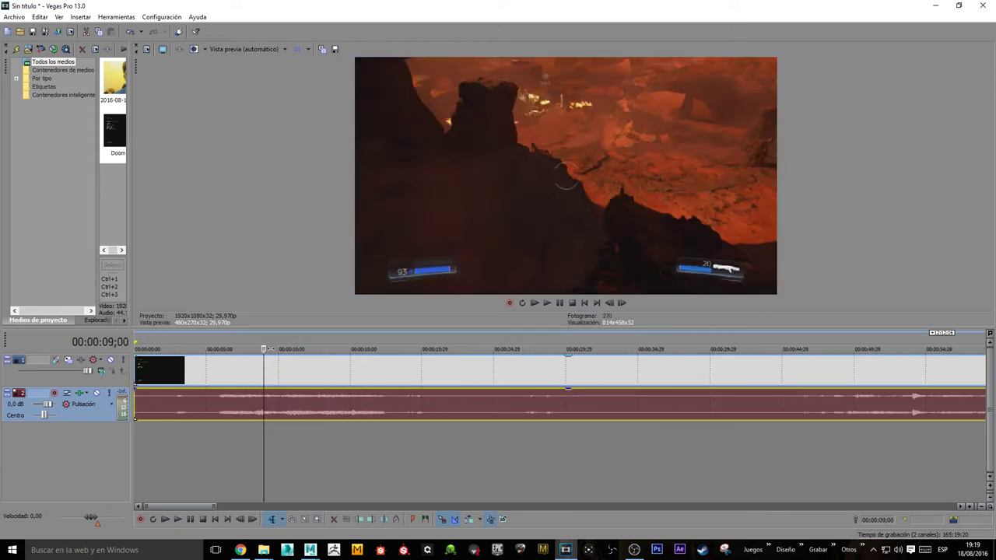
Step: Trim the start of the Doom marte clip to the playhead and extend it back to the timeline start
click(136, 367)
drag(137, 365, 264, 371)
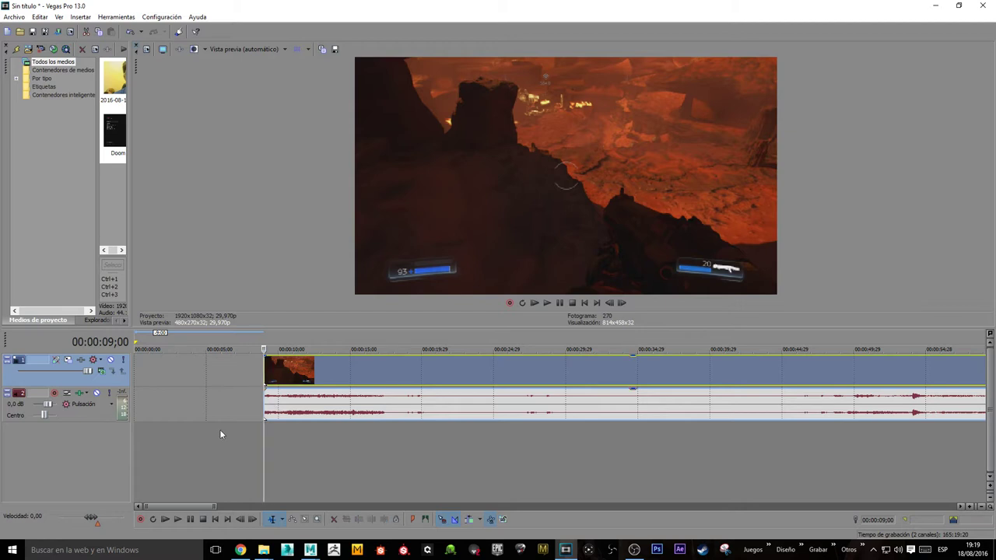
drag(265, 367, 134, 372)
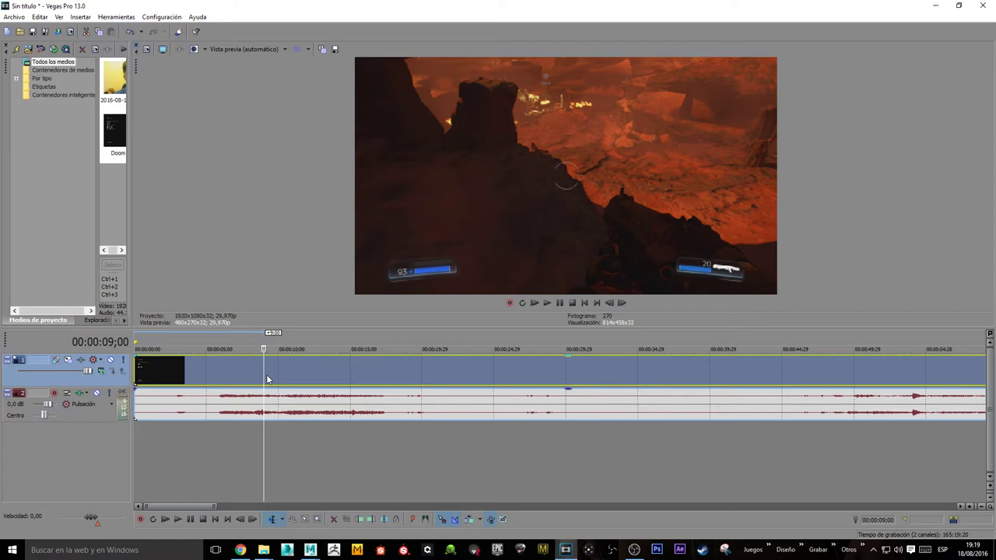
Step: Split the Doom marte clip at 00:00:09;00 and delete the segment before the cut
key(s)
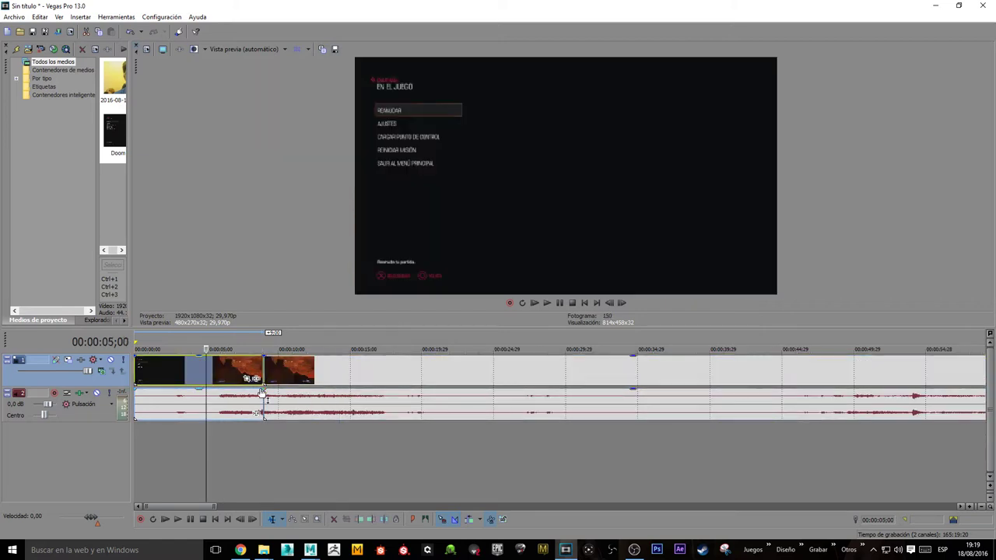
key(Delete)
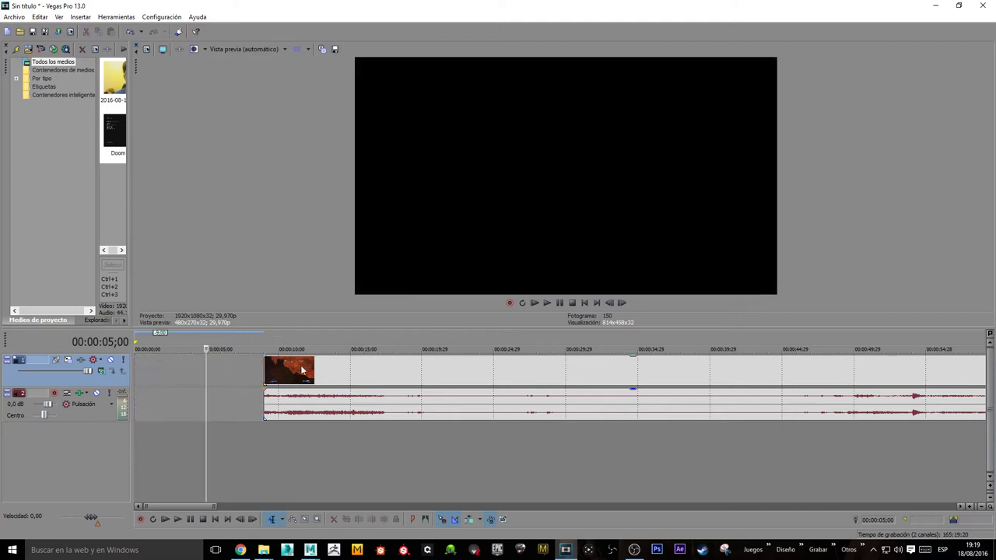
Step: Extend the start of the remaining Doom marte clip back to 00:00:07;24 to recover some trimmed footage
click(301, 370)
click(265, 345)
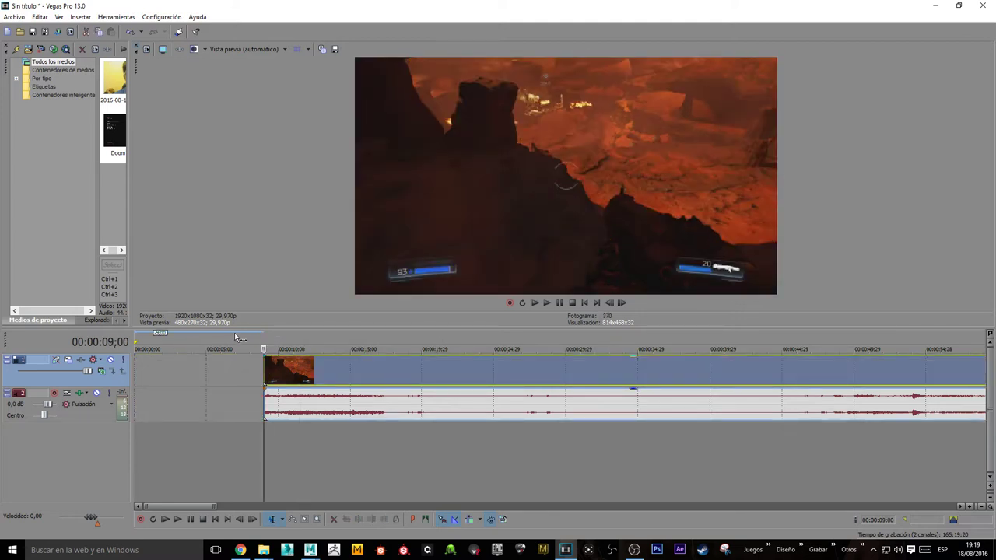
mouse_move(267, 371)
mouse_down()
mouse_move(181, 358)
mouse_move(249, 370)
mouse_up()
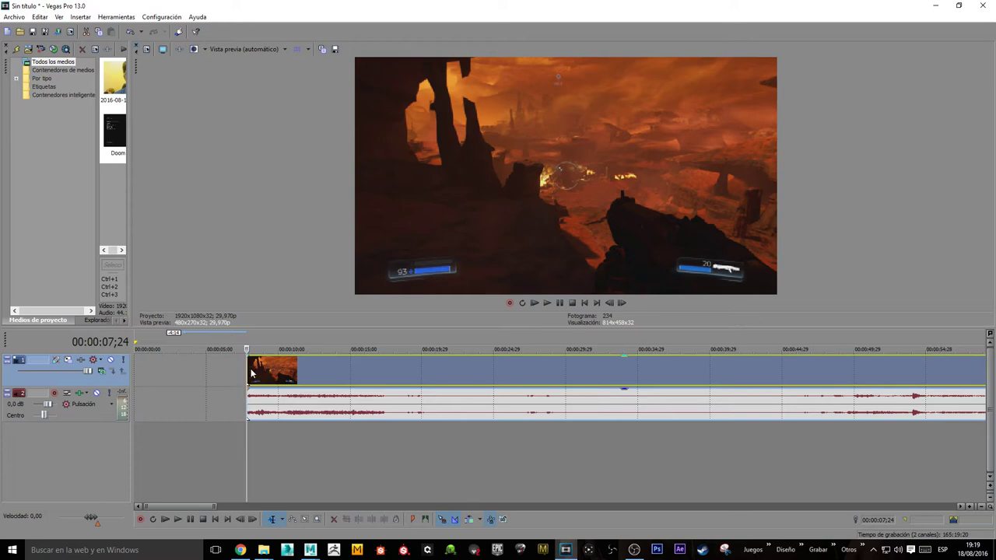
Step: Preview the webcam clip at the end of the timeline, starting playback at 00:12:09;08
scroll(266, 376, down, 5)
scroll(266, 370, down, 5)
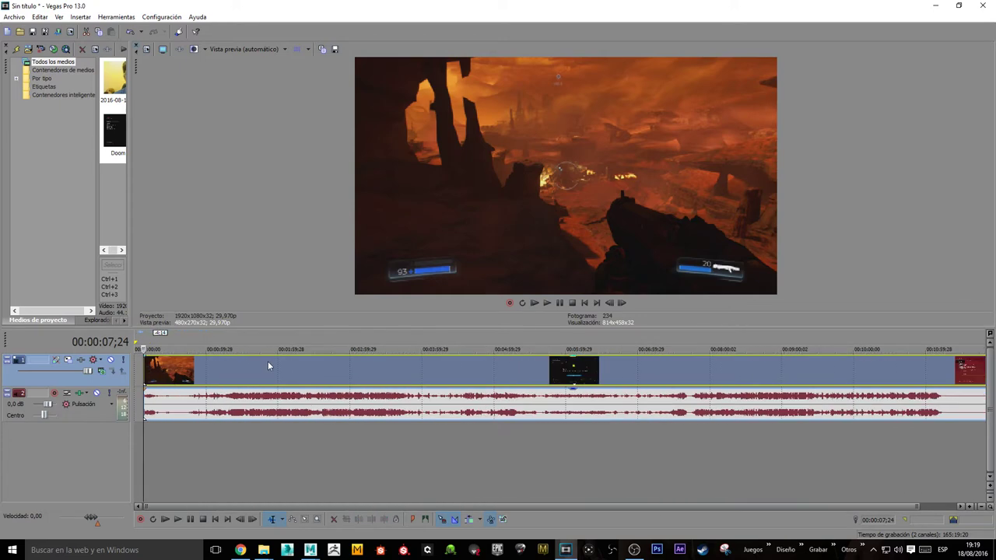
scroll(269, 363, up, 10)
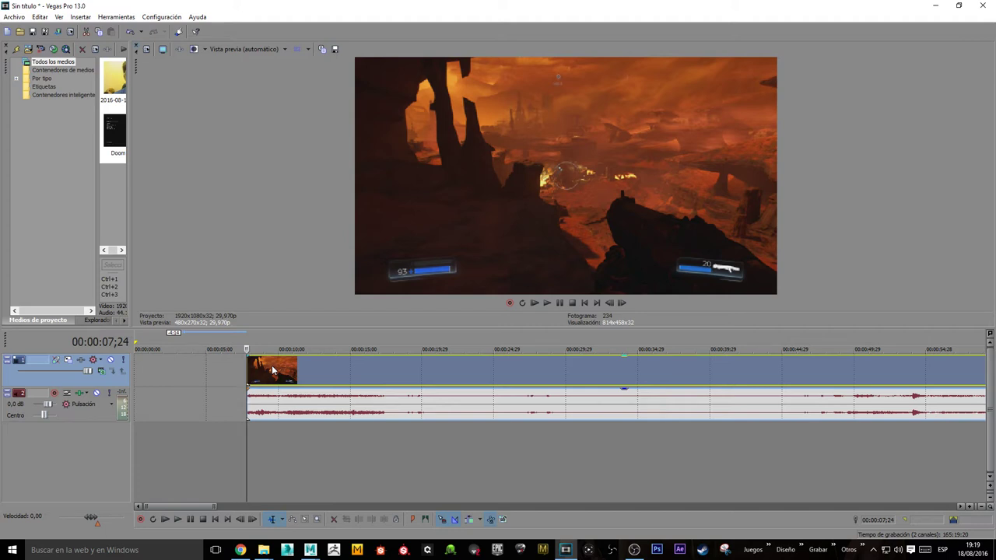
scroll(263, 367, down, 10)
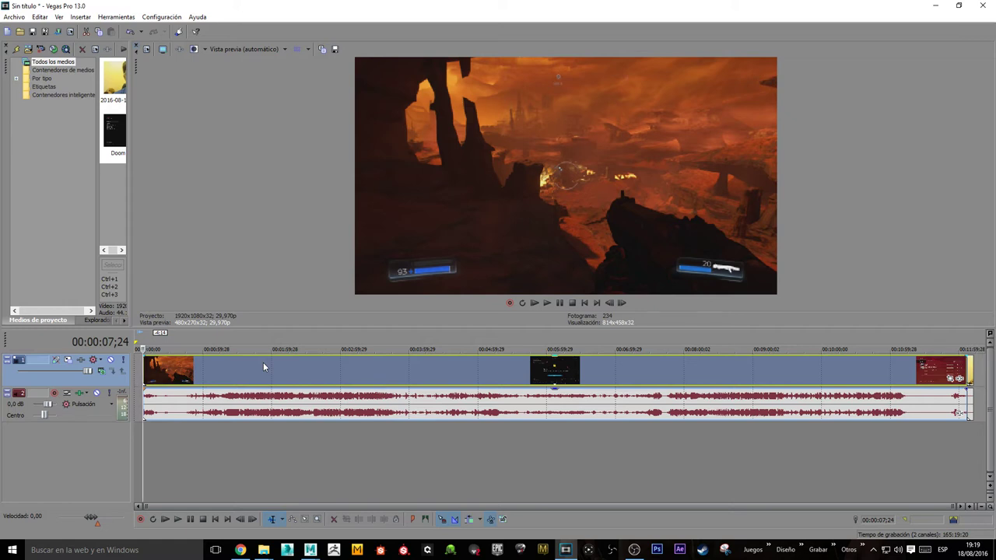
click(970, 346)
scroll(957, 365, up, 5)
click(941, 342)
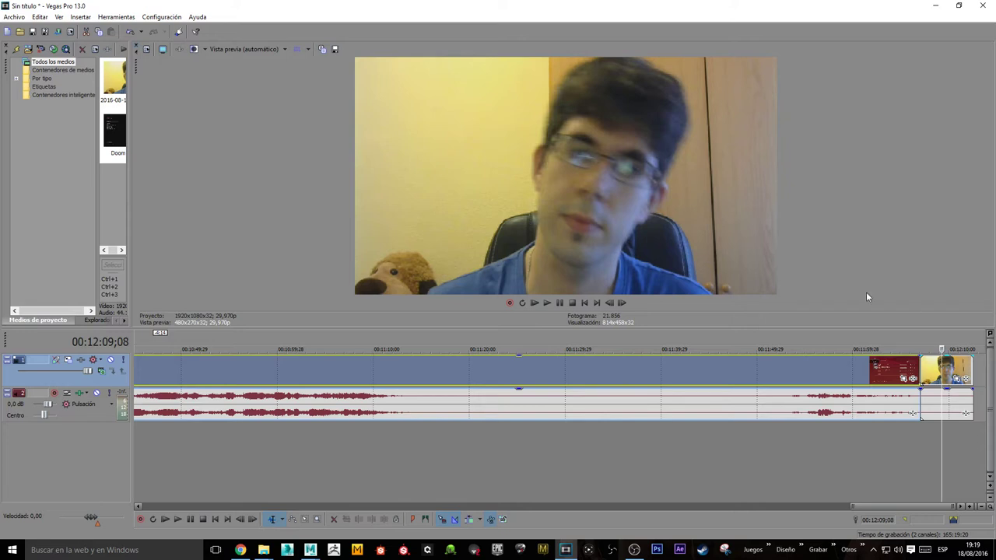
key(space)
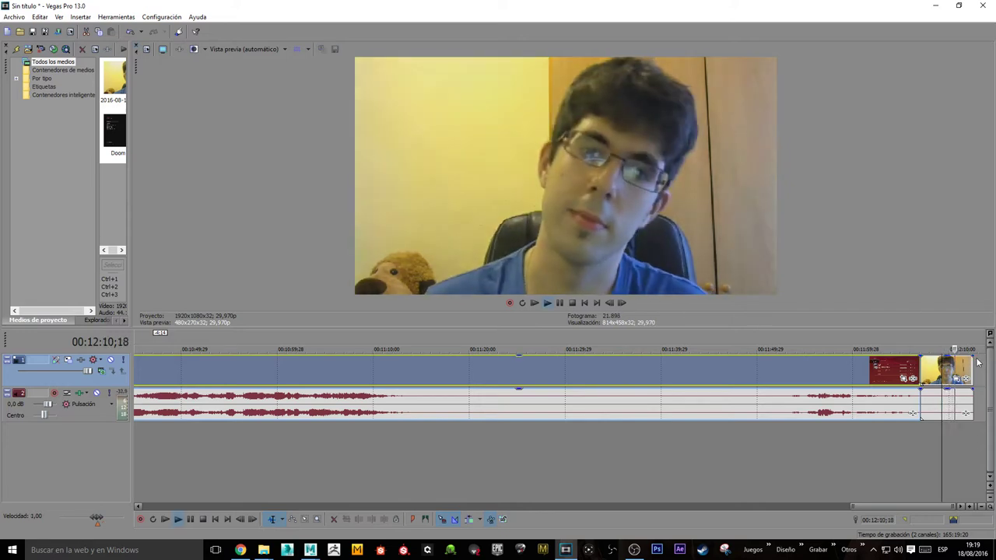
Step: Stop the preview, place the playhead at 00:12:08;12, and enlarge the timeline and project media areas
key(space)
click(933, 342)
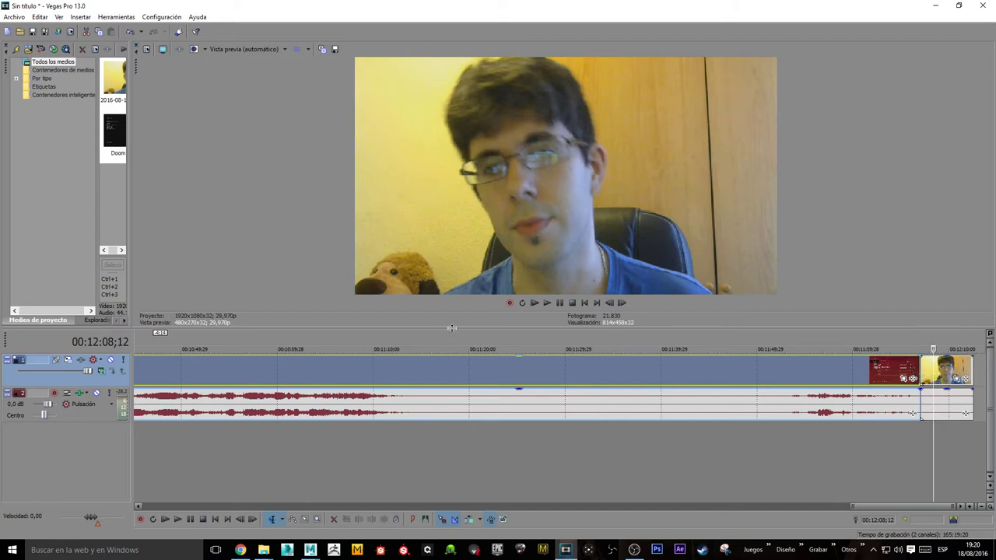
drag(451, 327, 484, 288)
drag(130, 172, 154, 165)
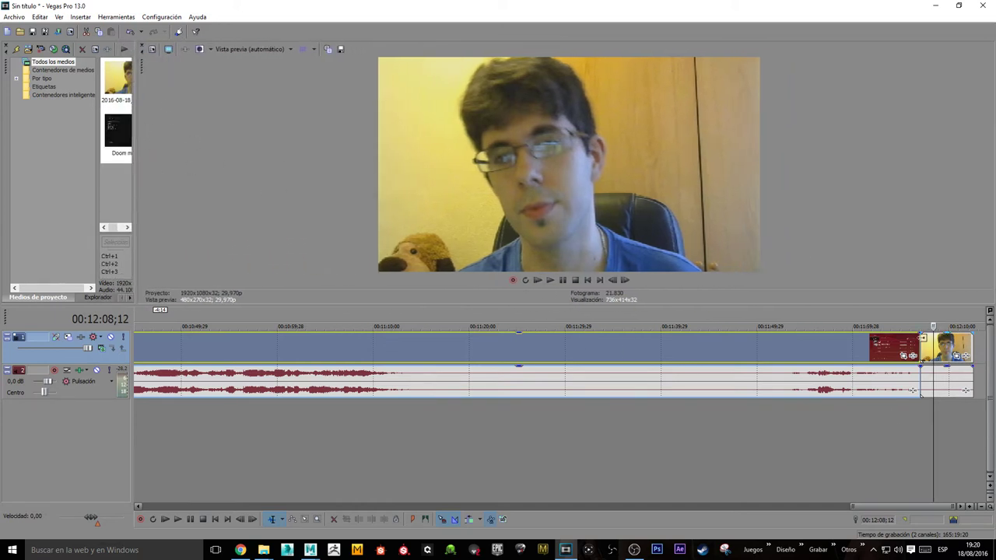
Step: Move the webcam clip's video and audio onto new tracks below the Doom tracks and slide it back to about 00:11:10
click(944, 345)
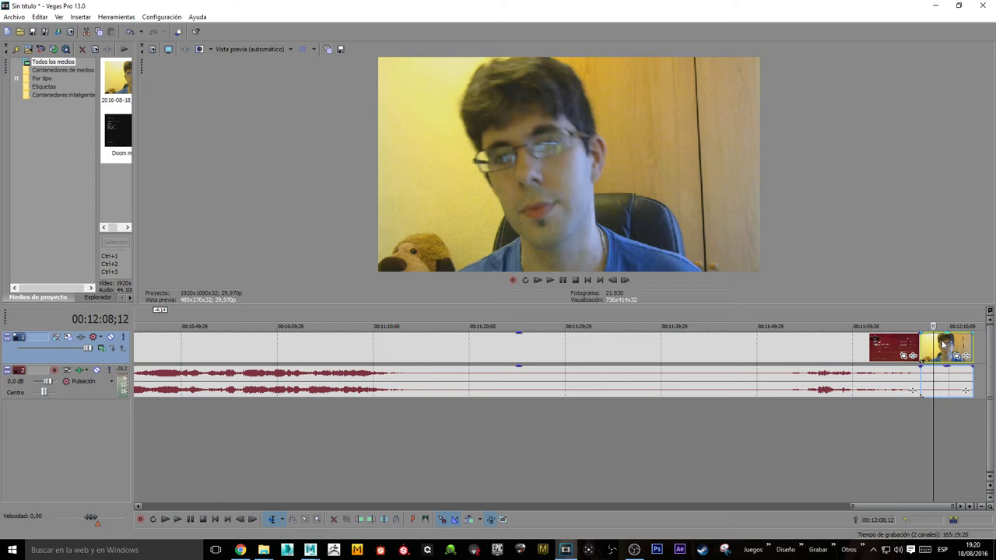
drag(943, 346, 942, 441)
drag(942, 397, 950, 415)
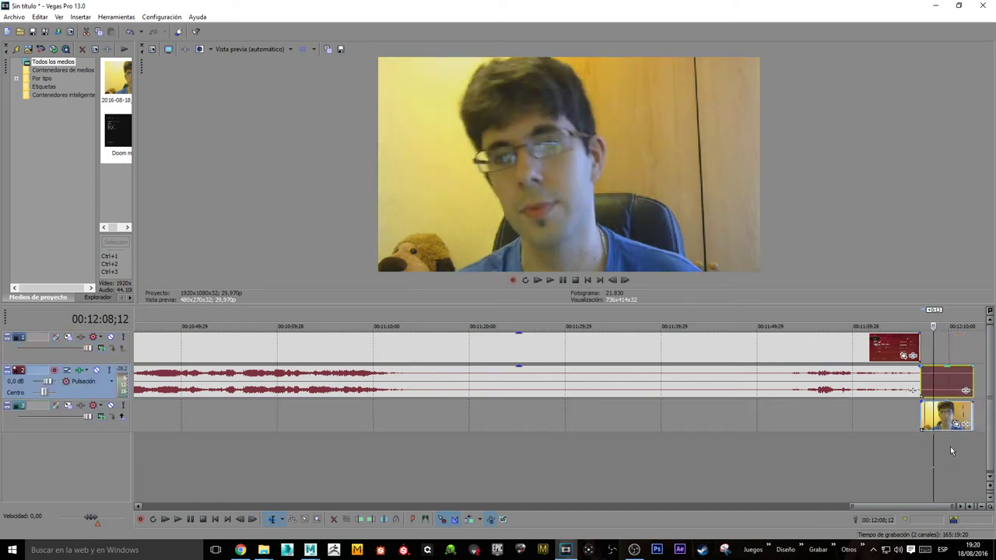
drag(951, 450, 950, 451)
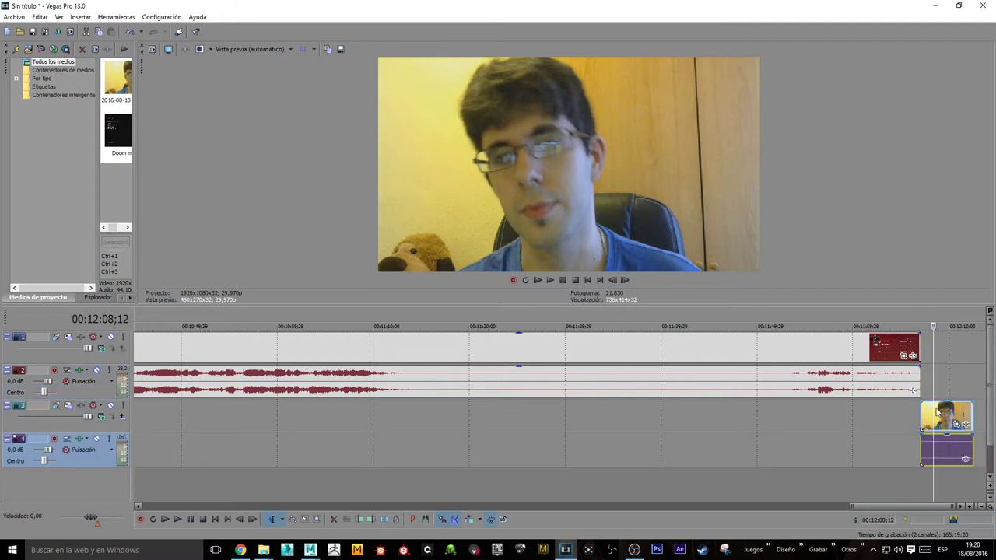
drag(945, 416, 374, 432)
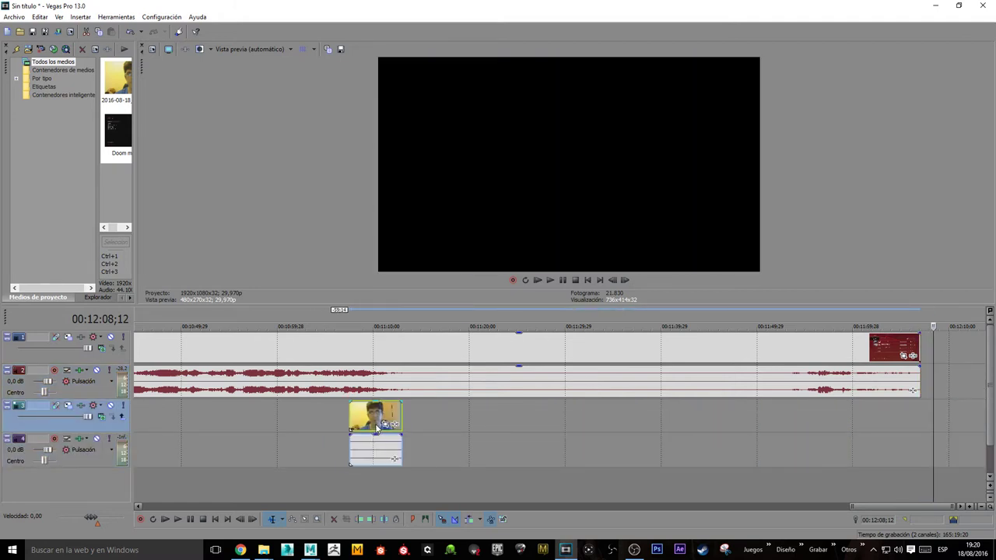
click(373, 342)
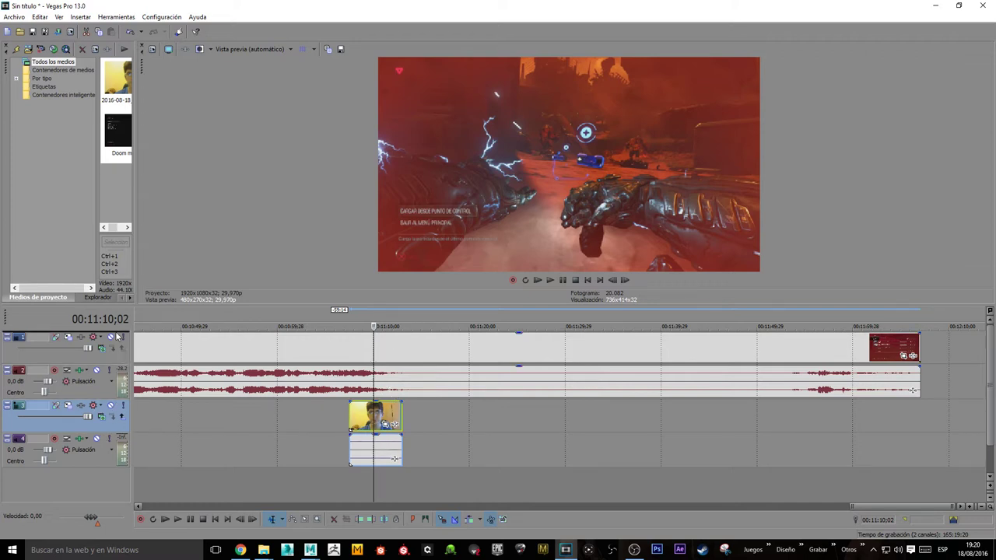
Step: Reorder the tracks so the webcam video is on top with its audio track directly beneath it, above the Doom tracks
drag(118, 336, 118, 337)
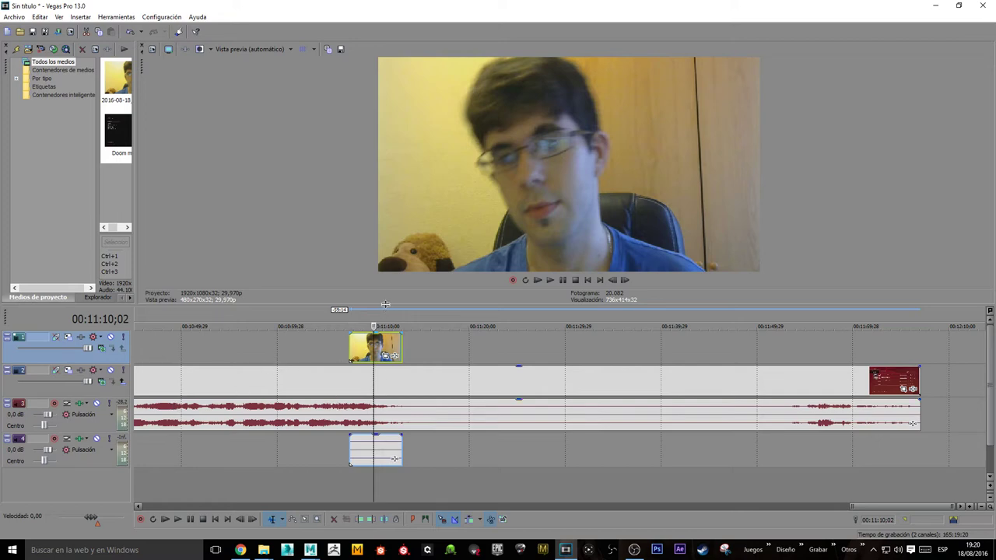
drag(385, 305, 396, 267)
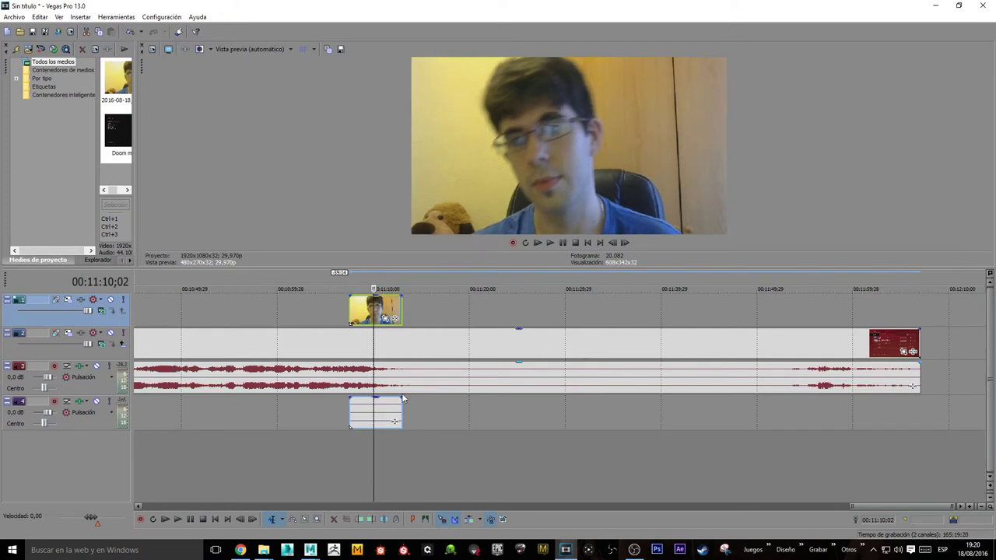
scroll(409, 392, up, 3)
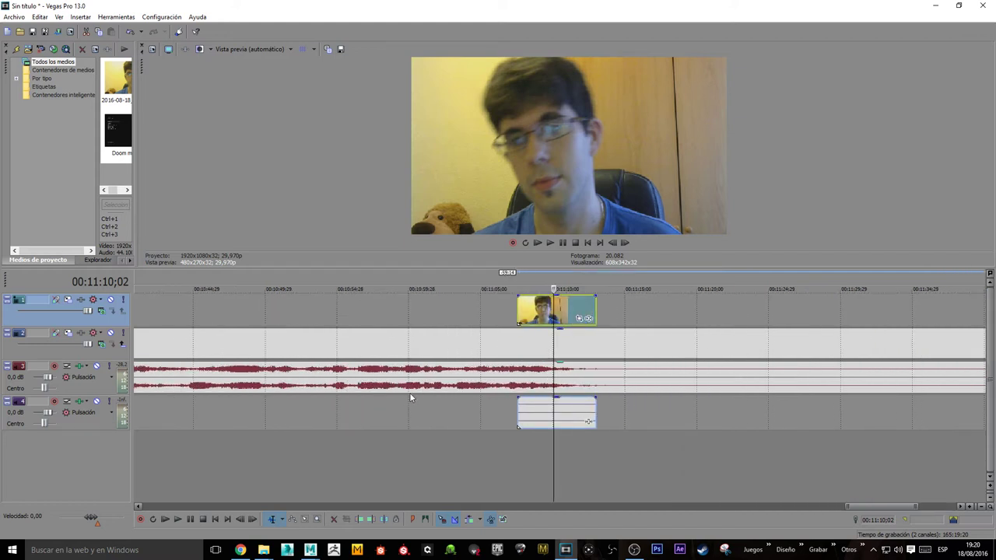
drag(66, 416, 78, 333)
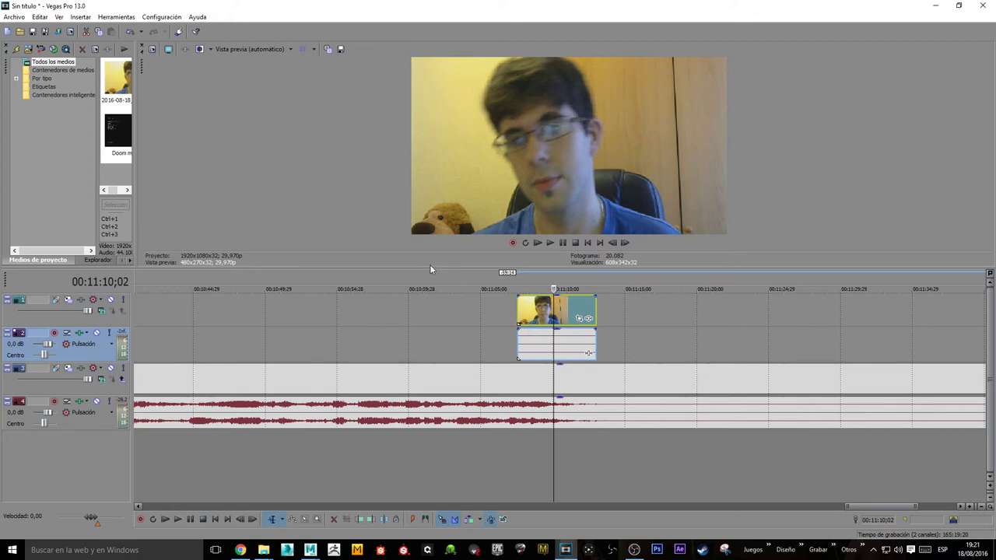
Step: Enlarge the preview area and use the webcam clip's event crop to shrink its picture into the frame's upper-right corner
drag(431, 269, 438, 320)
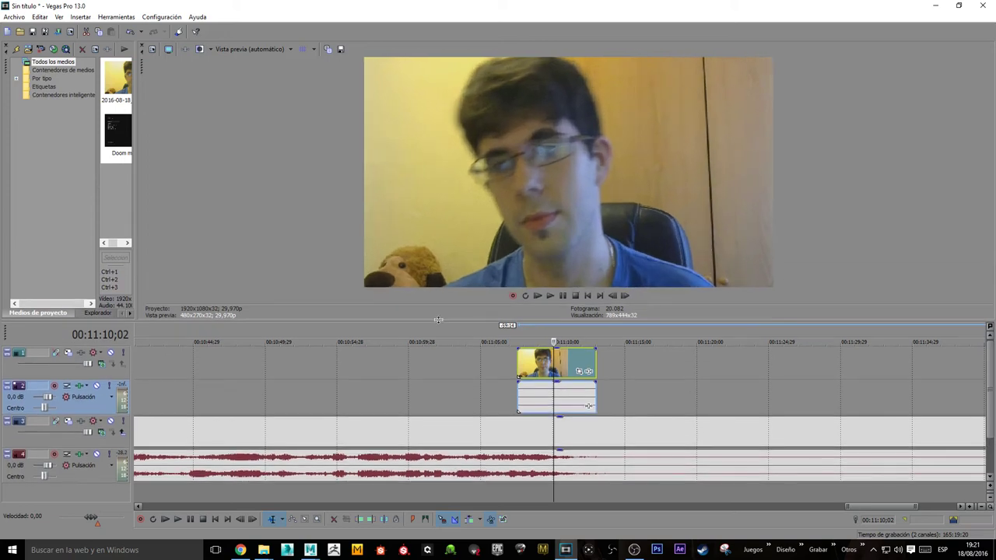
click(582, 371)
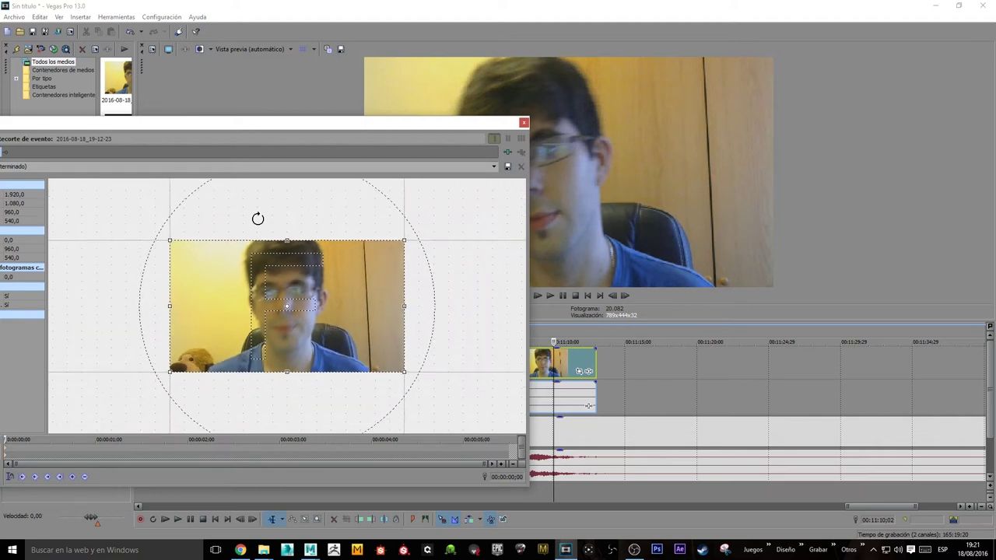
scroll(326, 298, down, 5)
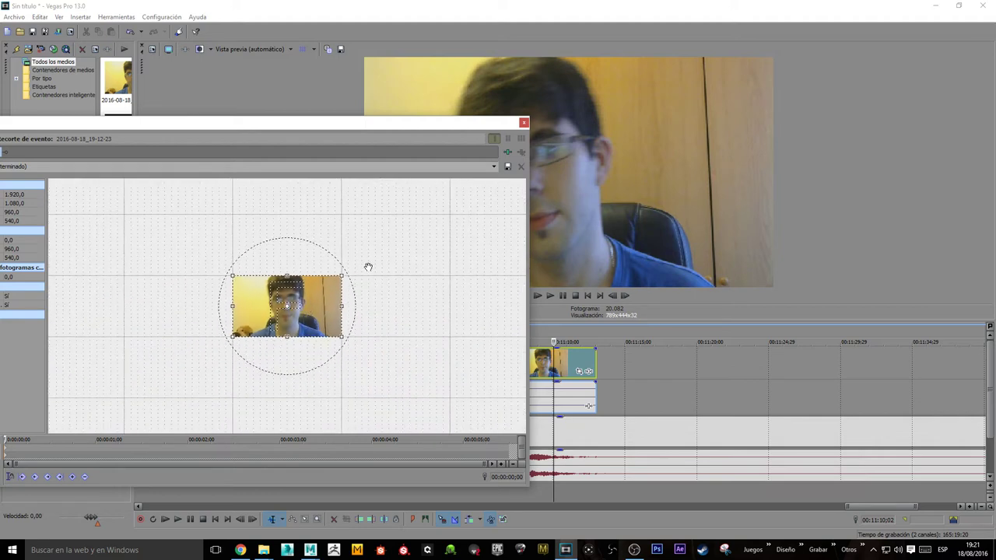
drag(343, 273, 328, 297)
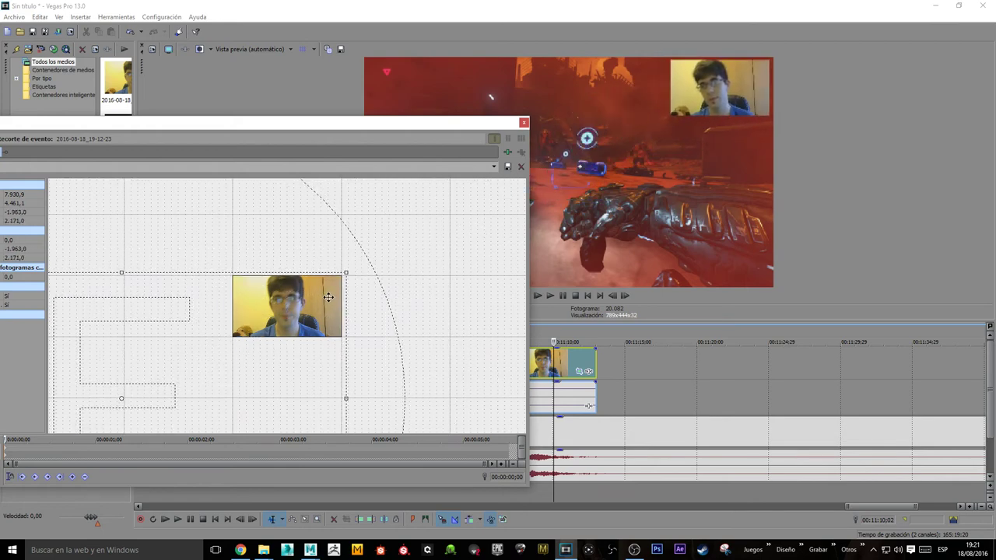
click(524, 122)
Step: Move the webcam clip earlier over the gameplay so that it starts at about 00:04:48;01
scroll(502, 385, down, 4)
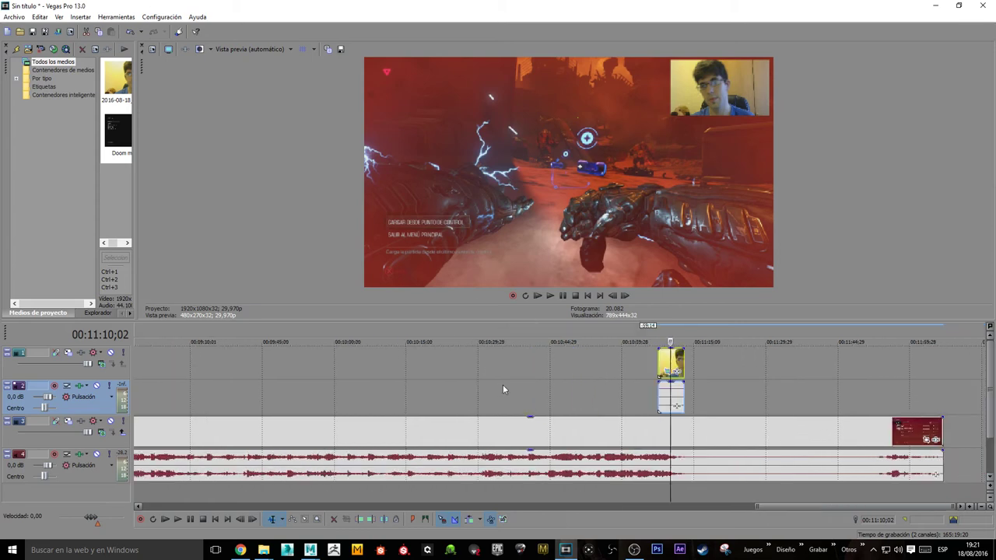
scroll(502, 384, up, 4)
drag(566, 364, 226, 369)
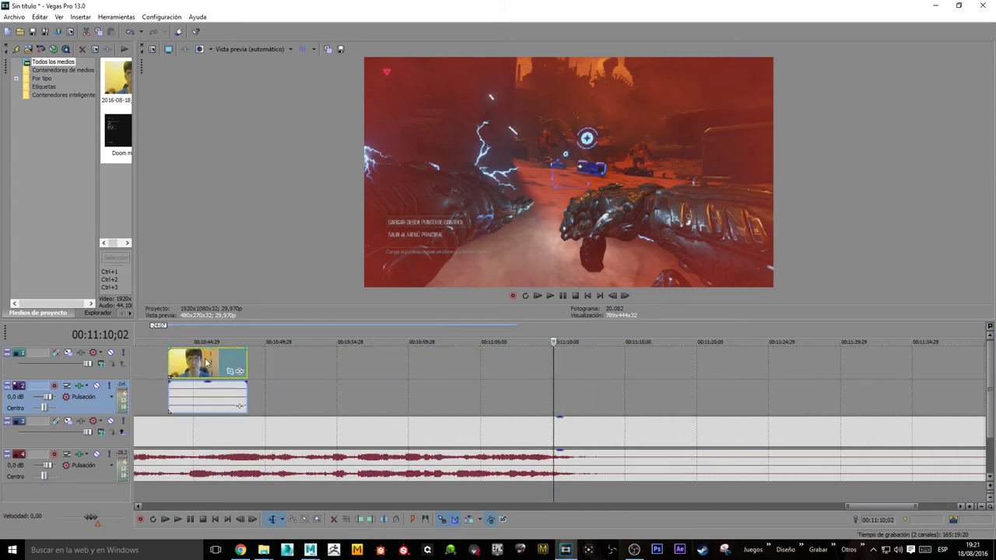
scroll(202, 369, down, 6)
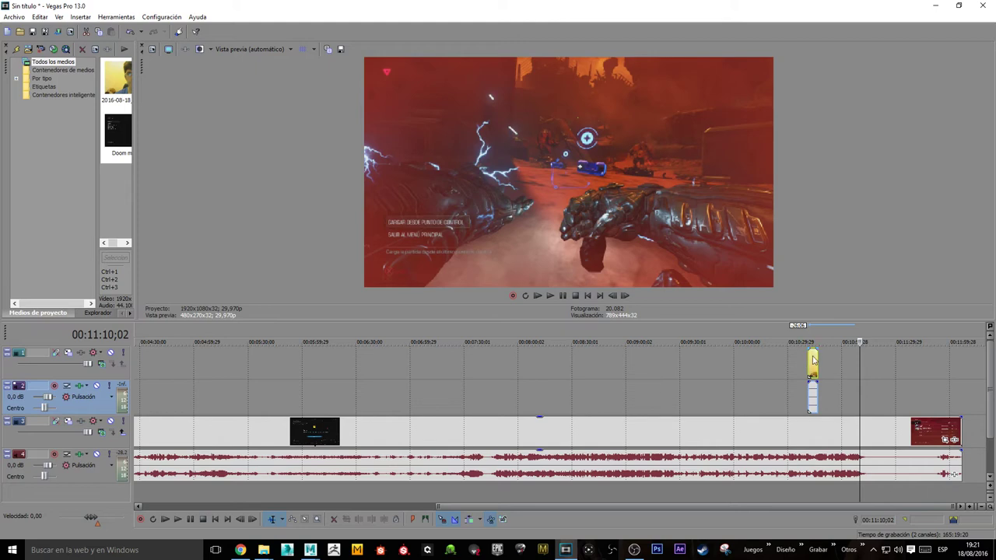
drag(813, 359, 177, 366)
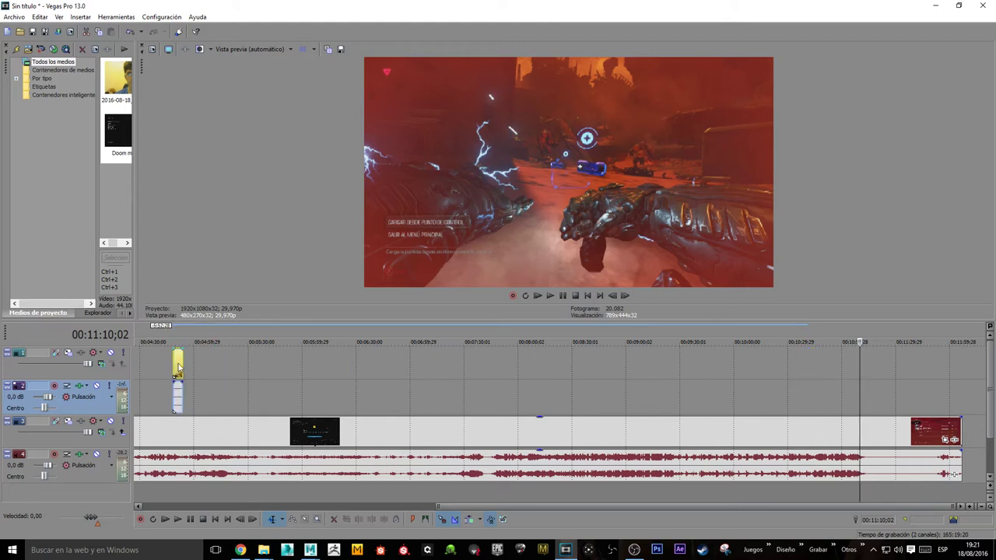
click(178, 334)
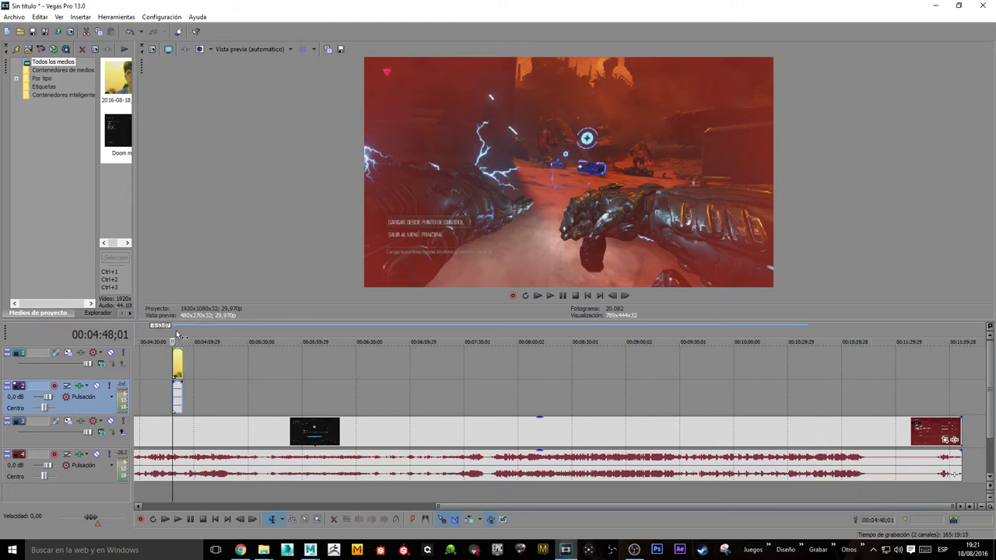
Step: Preview the webcam overlay's entrance over the gameplay, playing from 00:04:46;22
scroll(218, 377, up, 8)
click(485, 324)
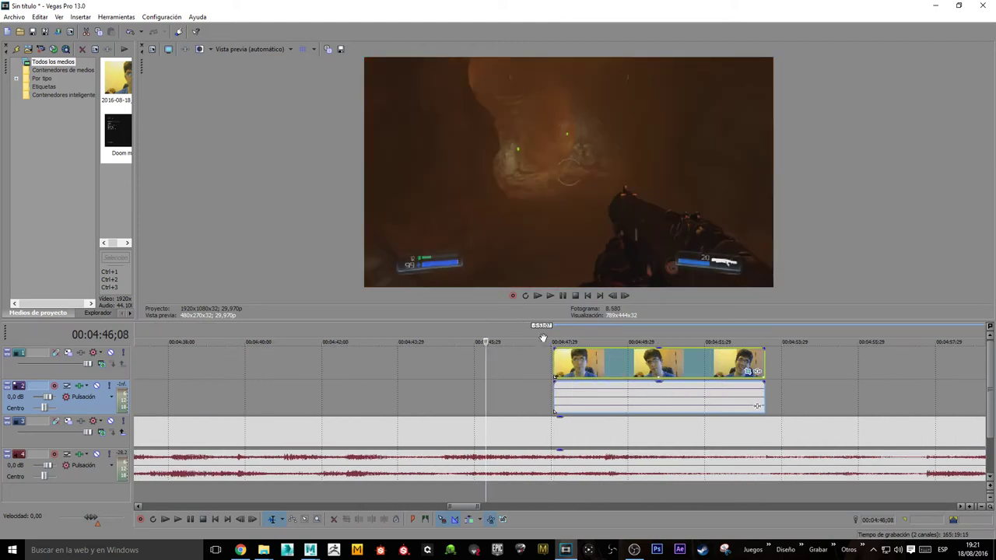
click(542, 338)
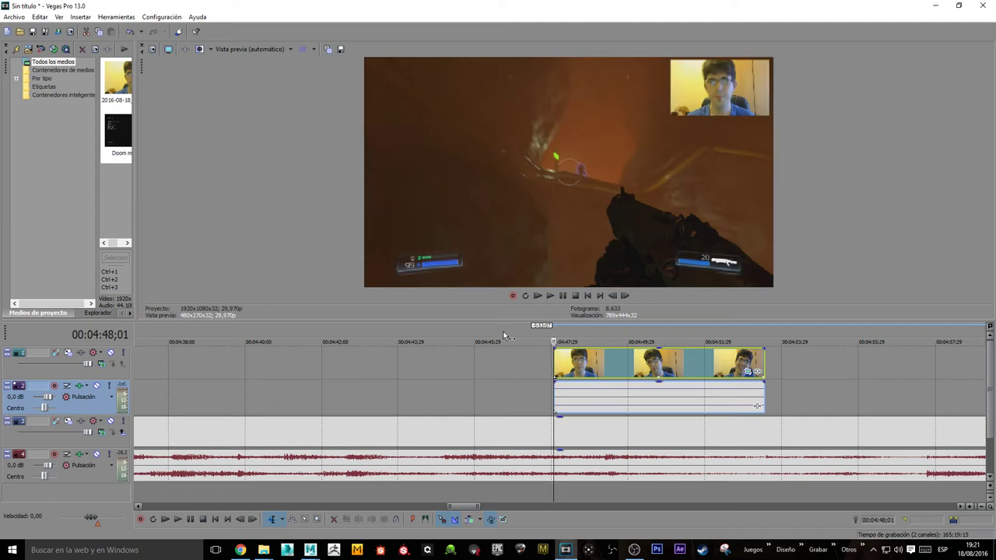
click(503, 334)
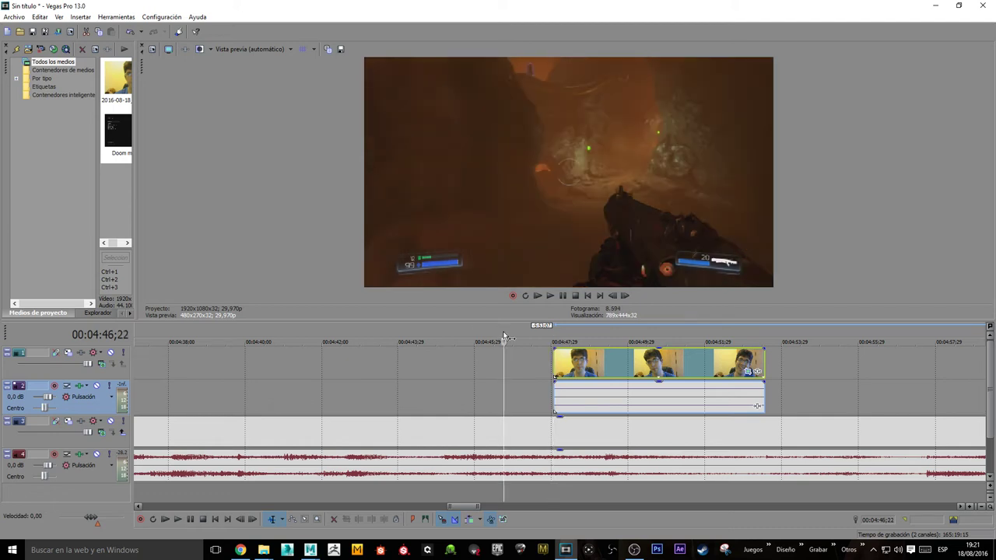
key(space)
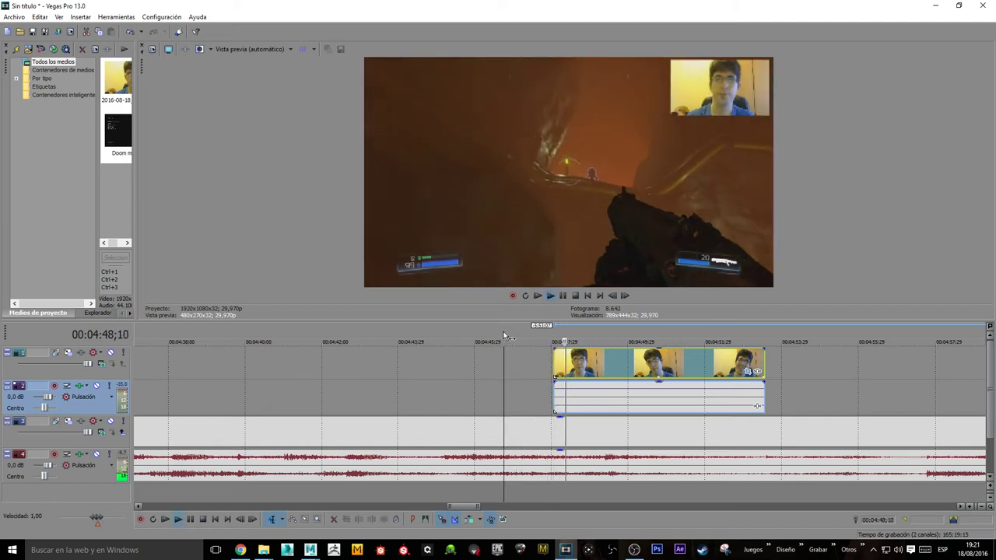
key(space)
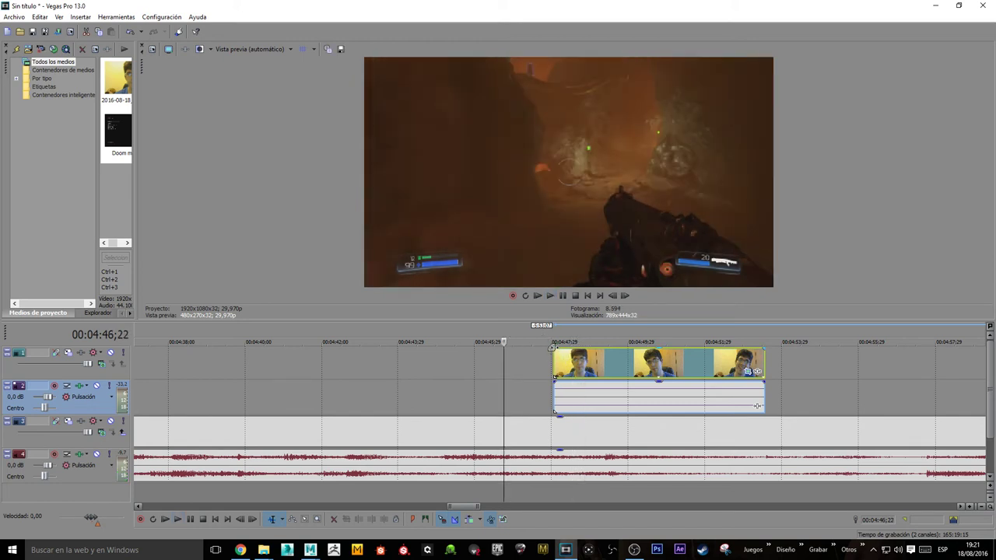
Step: Place the playhead at 00:04:47;27 and add a fade-in of about five frames to the webcam video clip
key(Up)
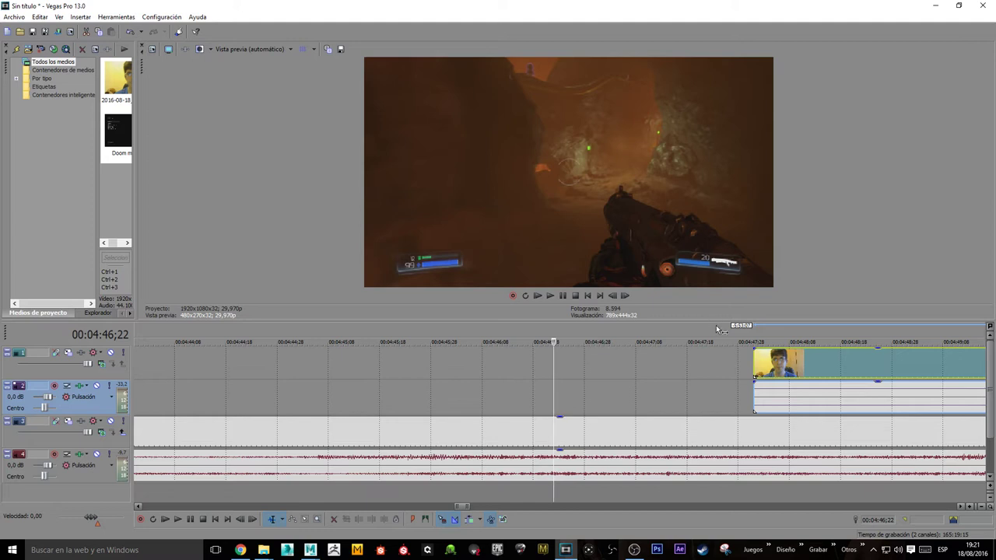
key(space)
key(Up)
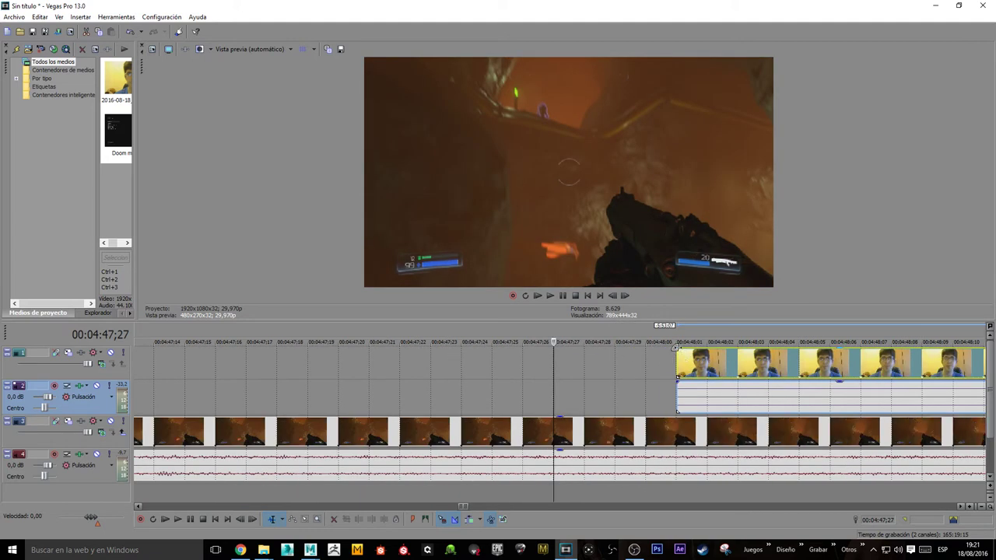
mouse_move(678, 346)
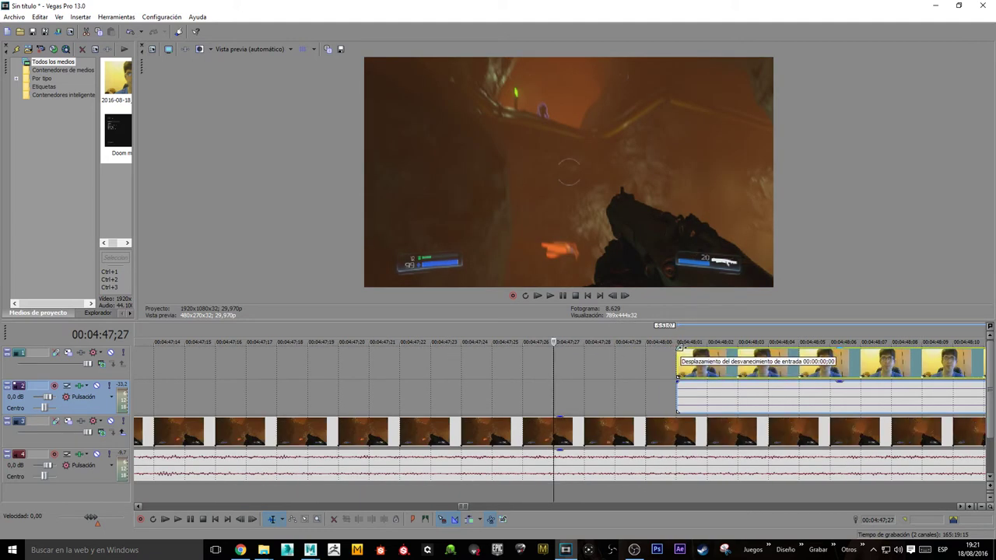
drag(678, 347, 824, 343)
scroll(666, 382, down, 4)
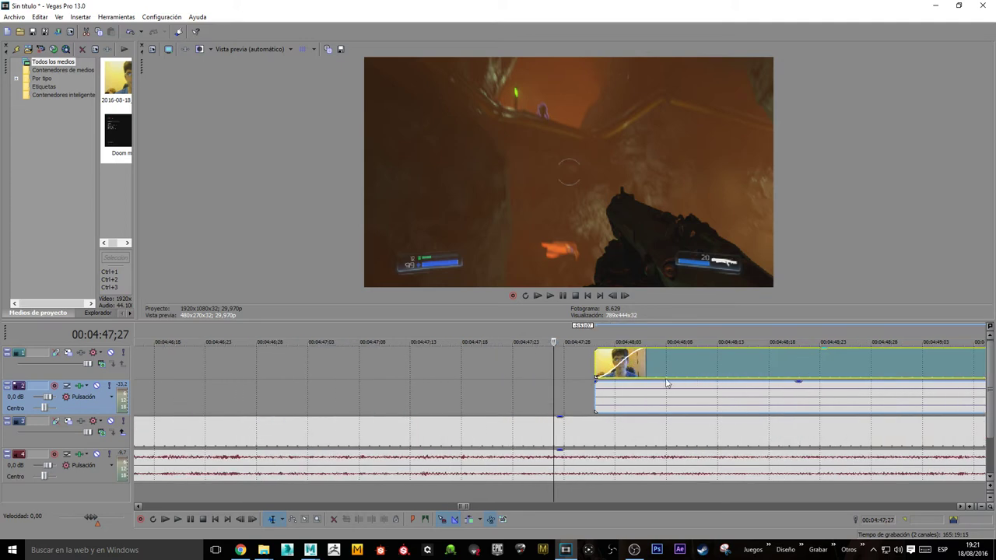
Step: Lengthen the webcam video clip's fade-in to about two seconds and play it back
scroll(666, 382, down, 1)
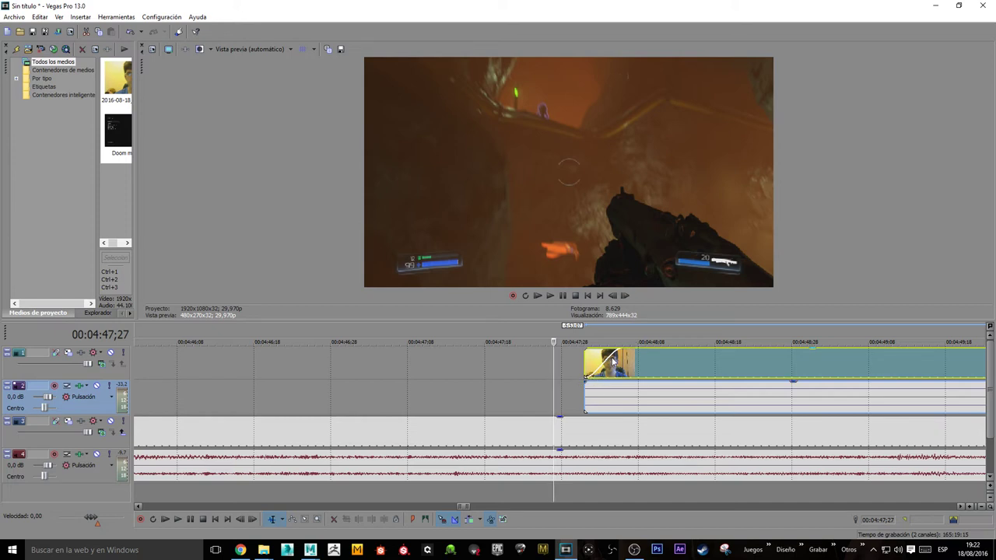
drag(685, 342, 659, 368)
scroll(663, 372, down, 3)
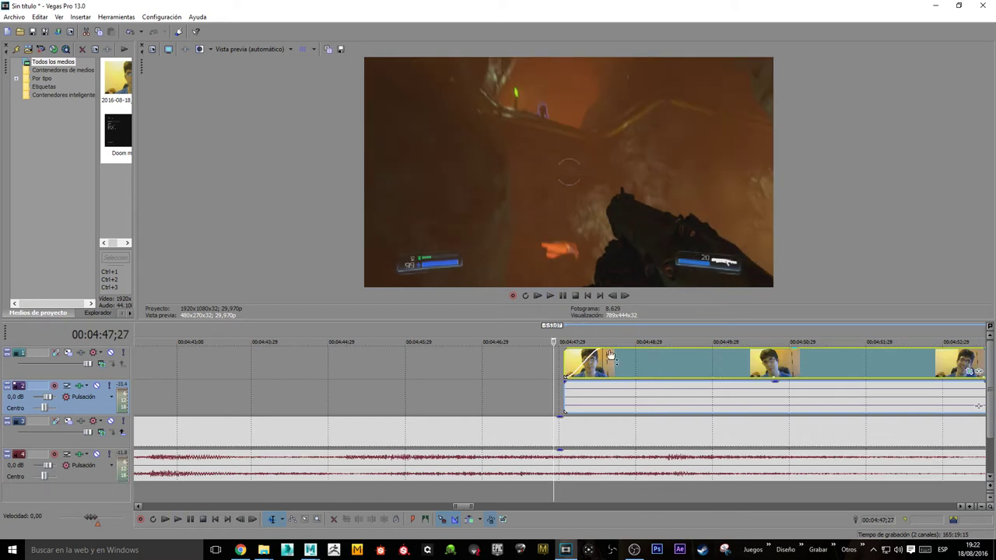
drag(599, 351, 731, 353)
key(space)
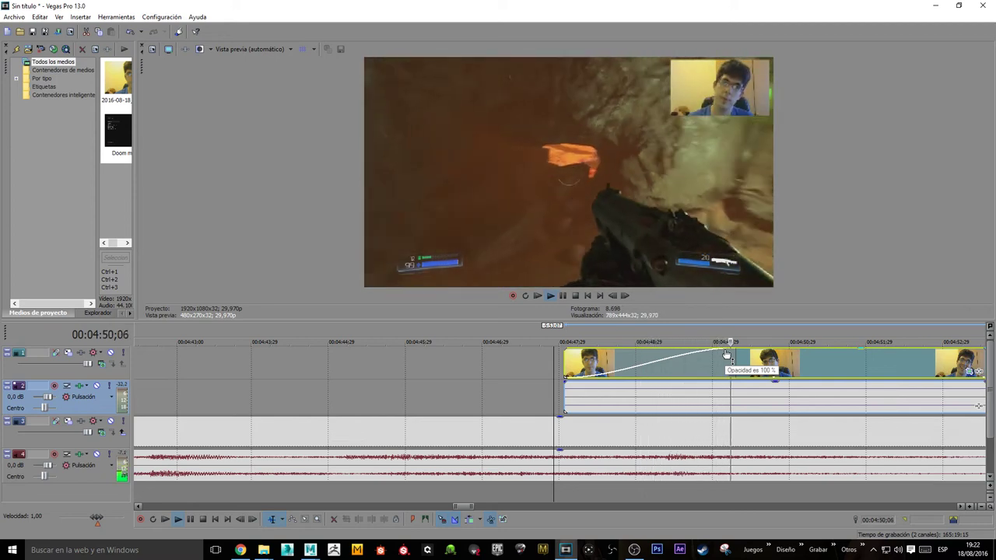
key(space)
scroll(525, 381, down, 5)
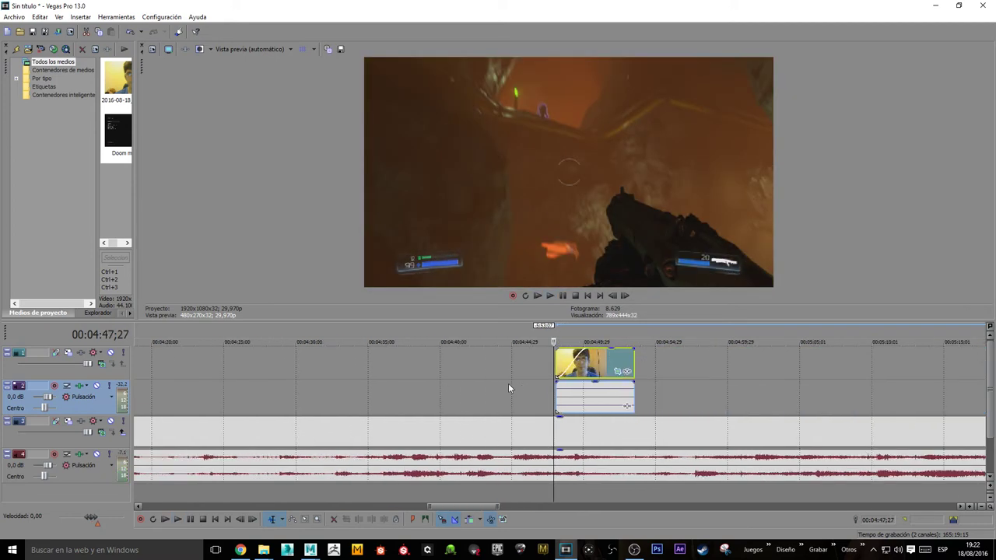
scroll(508, 383, up, 4)
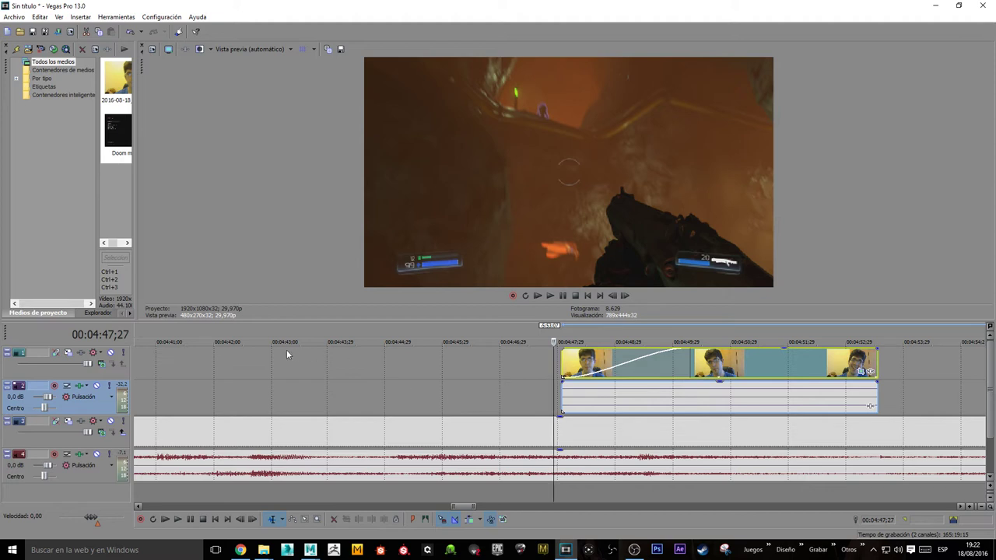
scroll(298, 372, down, 3)
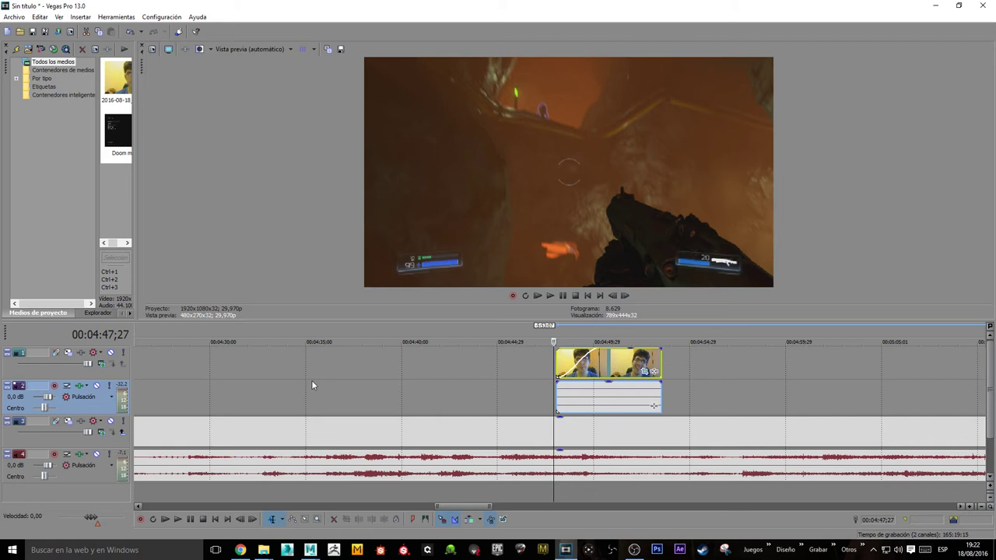
Step: Split the gameplay clip, including its audio, at 00:04:33;01 and 00:04:43;23
click(267, 326)
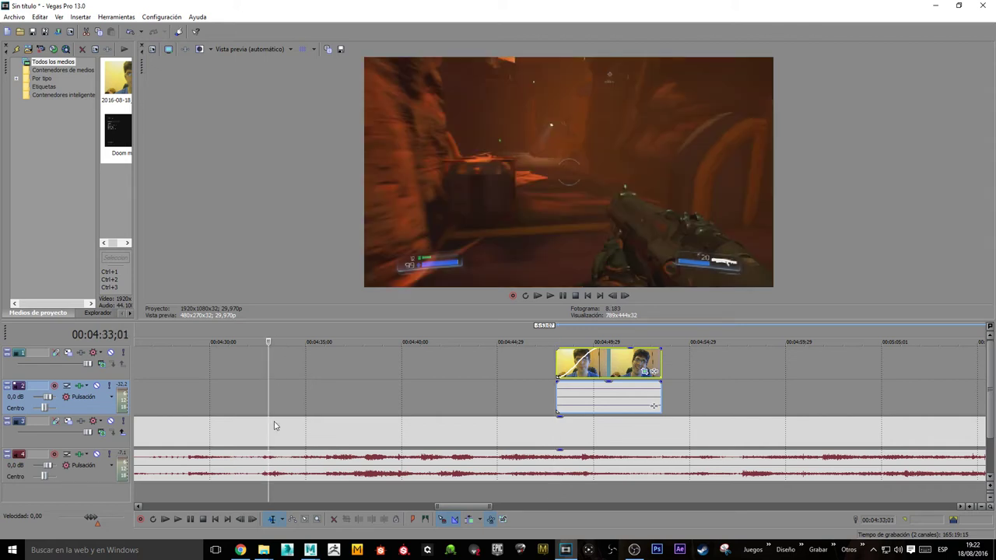
key(s)
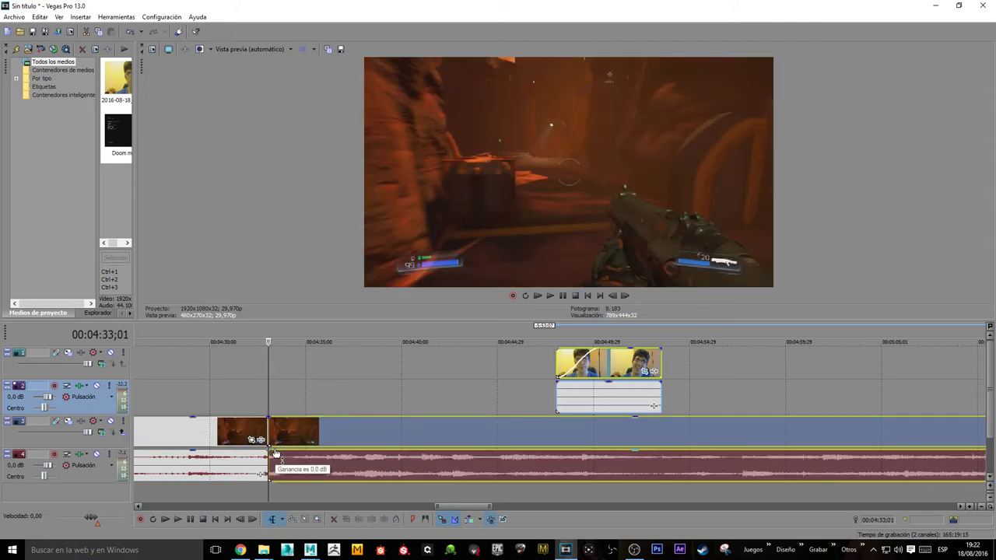
click(259, 328)
scroll(259, 328, down, 3)
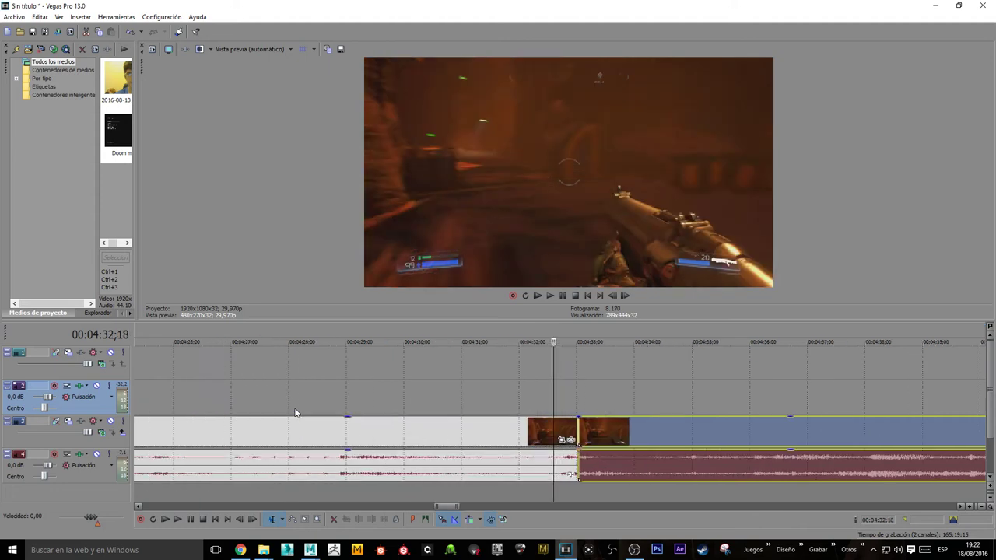
click(662, 342)
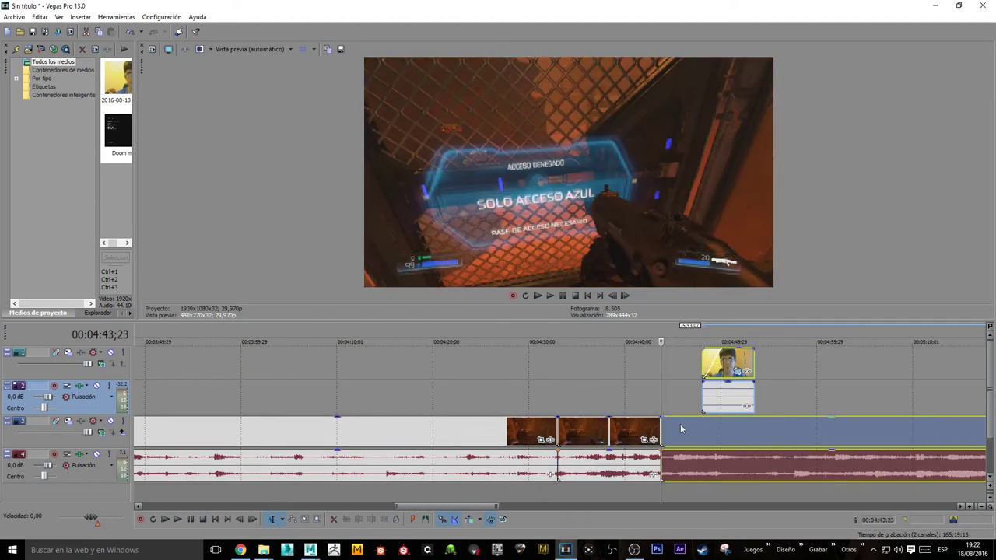
key(s)
Step: Delete the gameplay section between the two cuts and move the remaining footage back to close the gap
click(612, 430)
key(Delete)
drag(692, 435, 589, 440)
Step: Play back the hard cut between the two gameplay clips, starting from 00:04:32;04
click(550, 401)
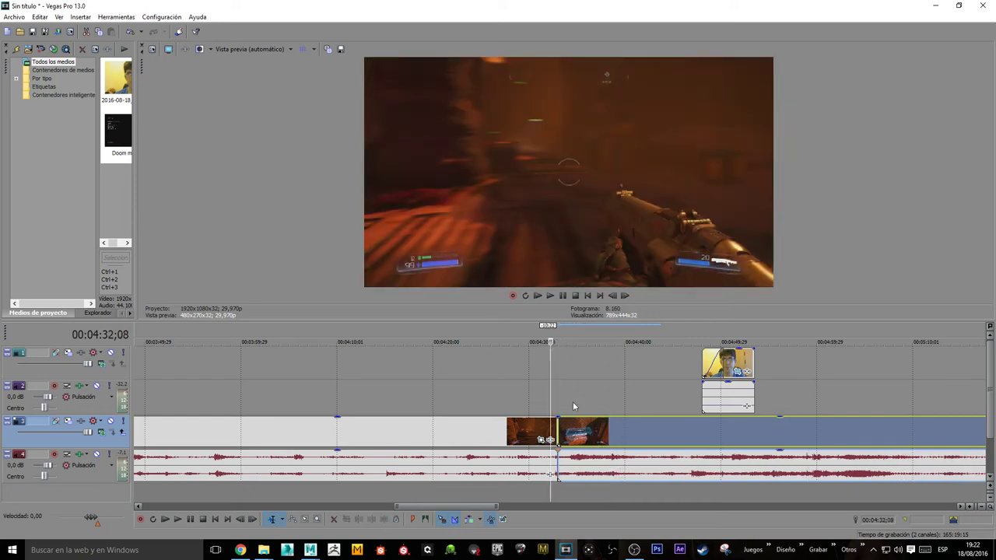
scroll(572, 401, up, 5)
click(607, 350)
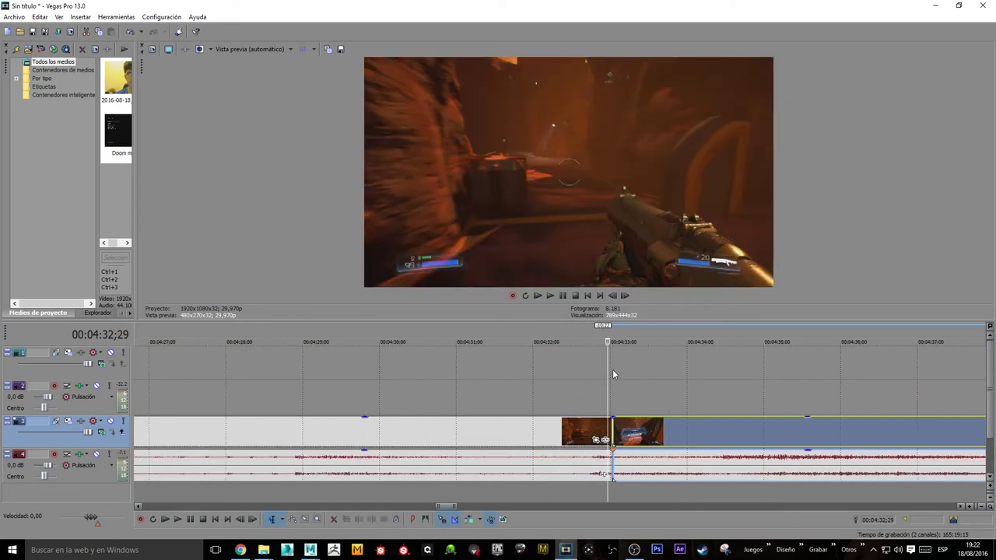
click(544, 334)
key(space)
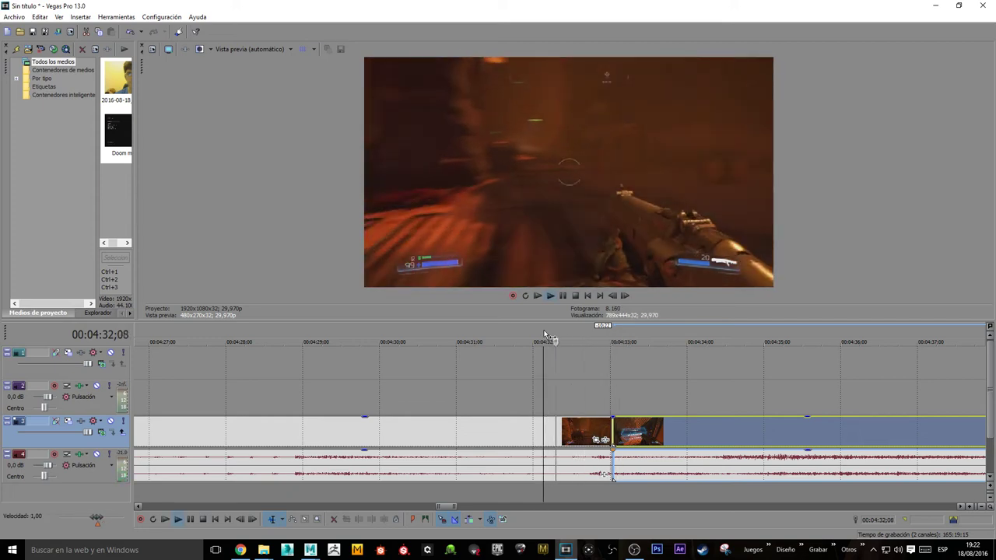
key(space)
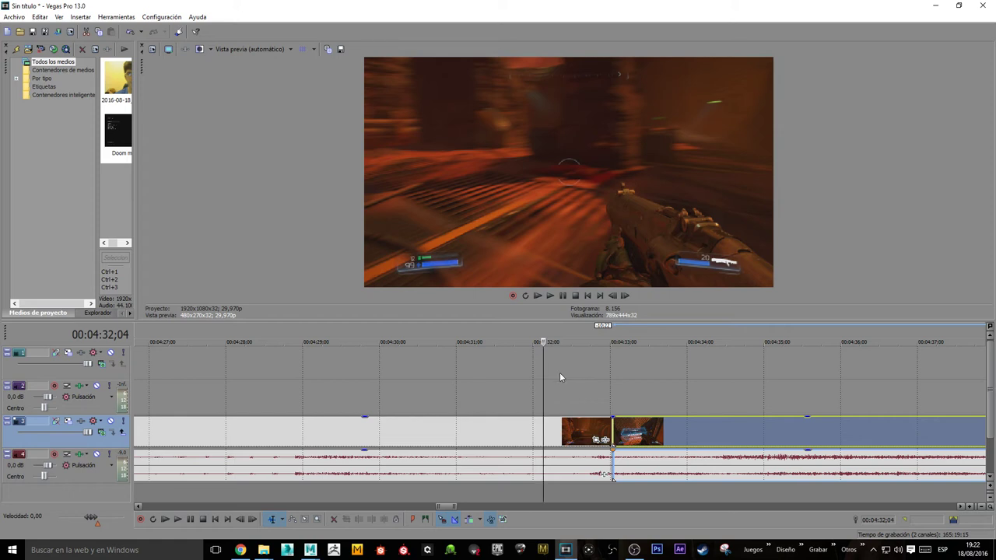
Step: Overlap the second gameplay clip onto the end of the first to create a crossfade of 14 frames
drag(669, 430, 627, 434)
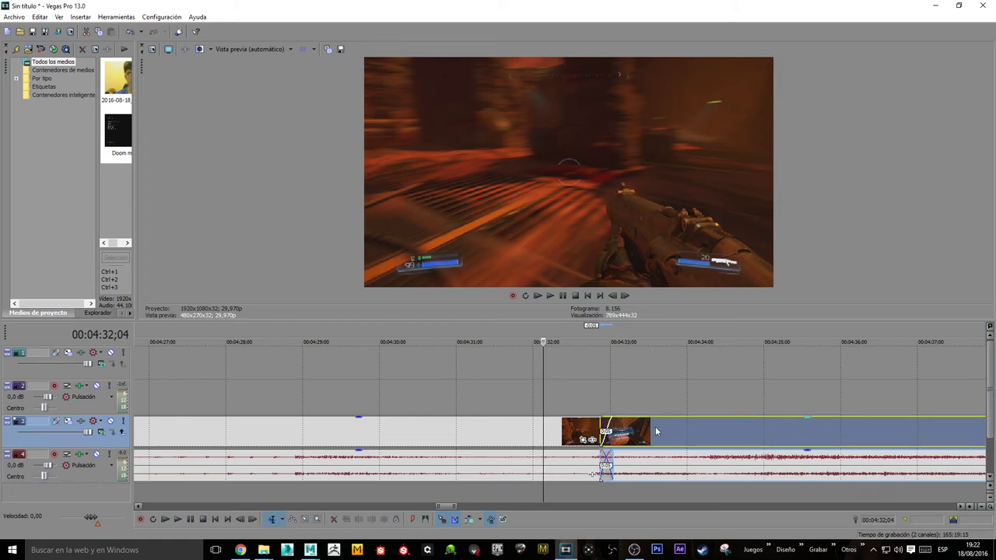
scroll(610, 405, up, 3)
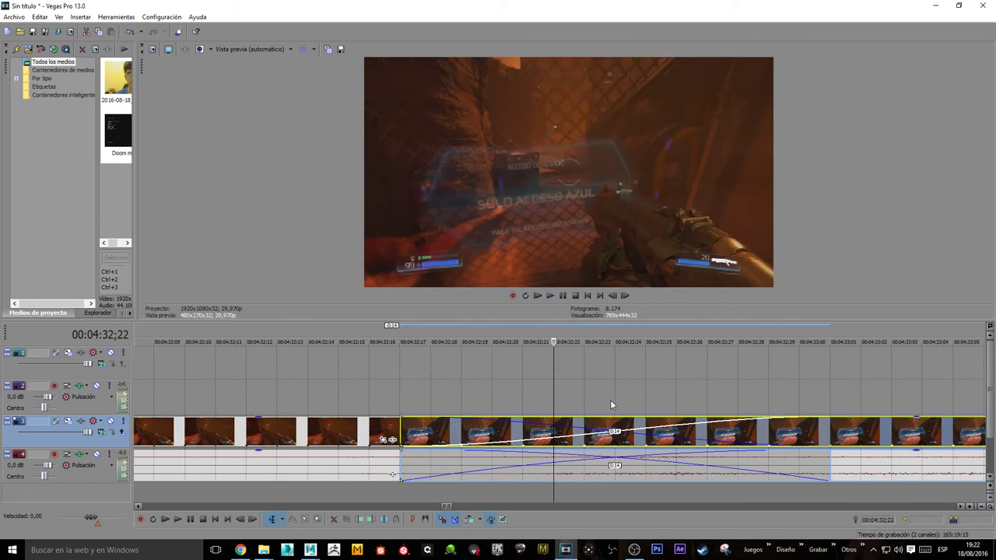
scroll(591, 412, down, 2)
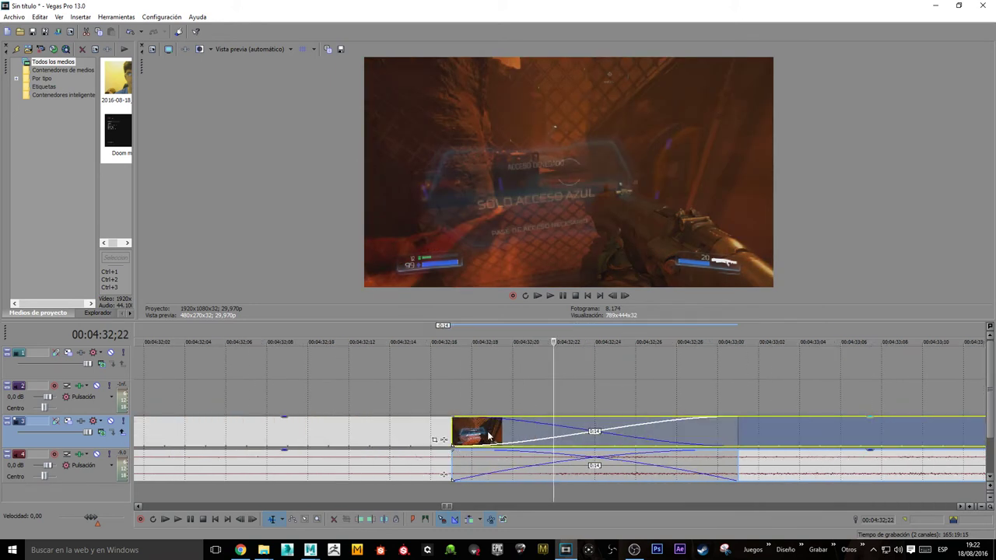
click(431, 342)
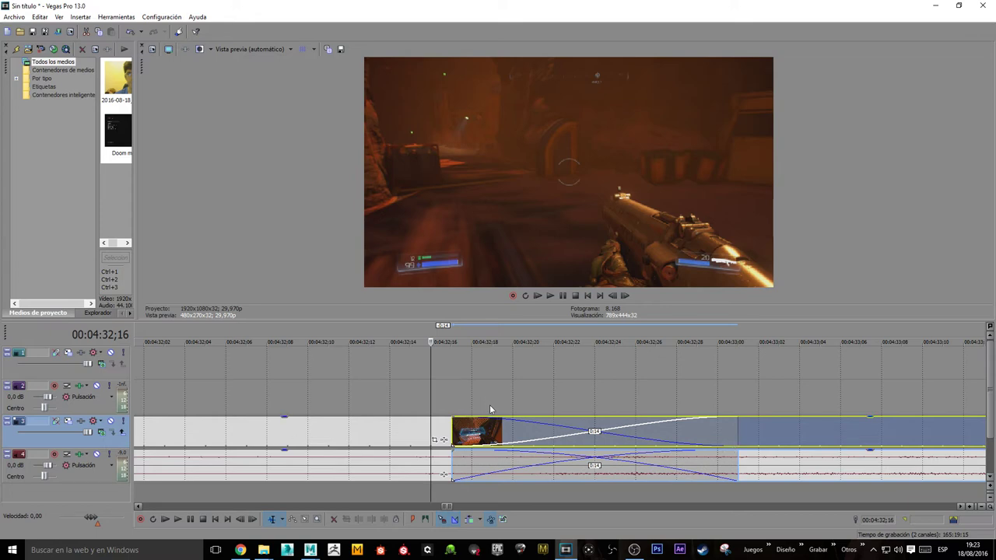
Step: Lengthen the crossfade between the gameplay clips to 17 frames and play the transition back
scroll(490, 408, down, 3)
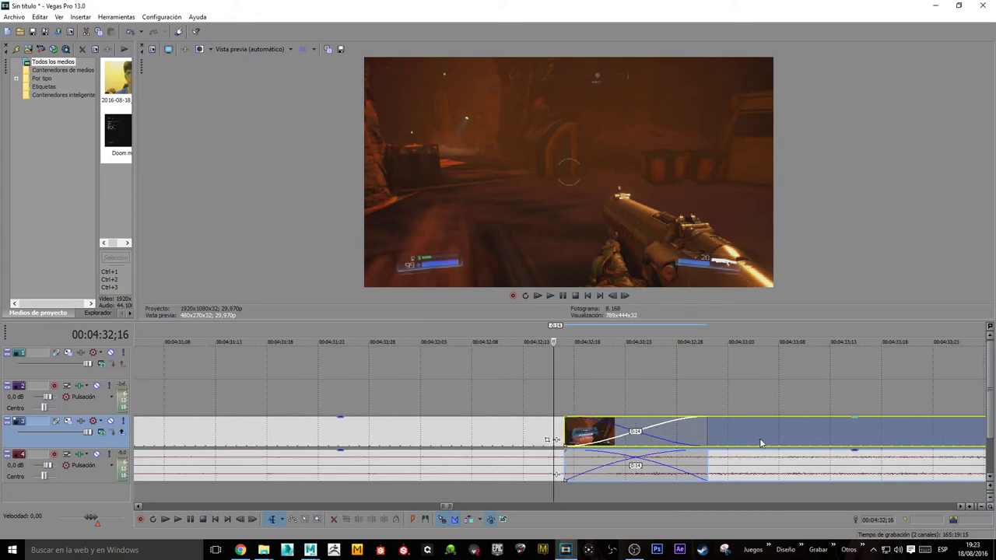
click(355, 325)
key(space)
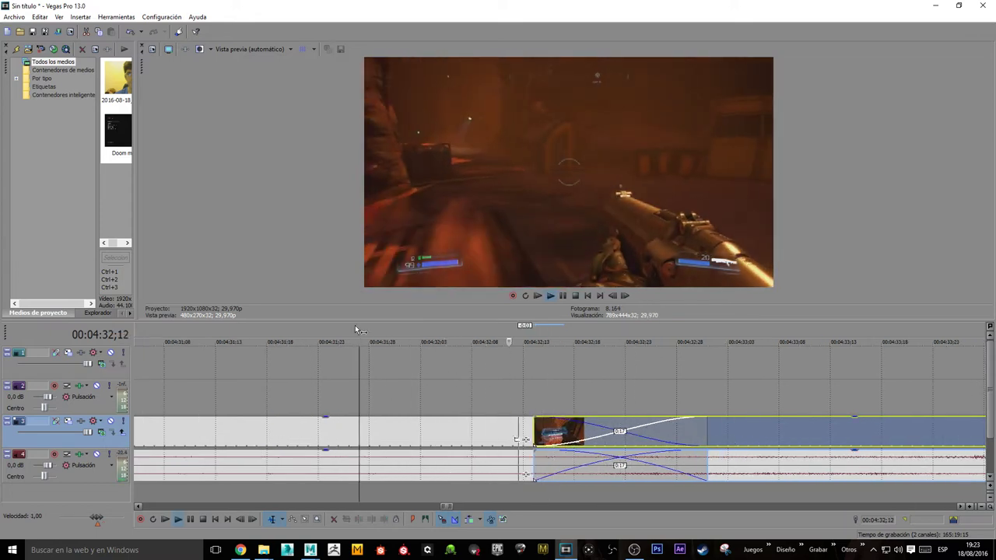
key(space)
Step: Extend the gameplay crossfade to 1 second 14 frames and play it back from 00:04:30;23
scroll(513, 449, down, 3)
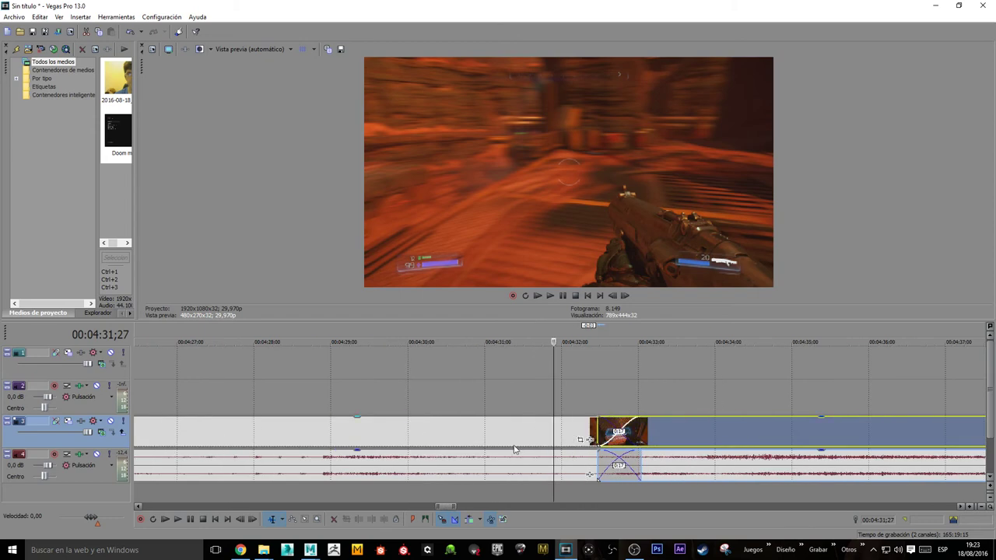
drag(676, 436, 609, 433)
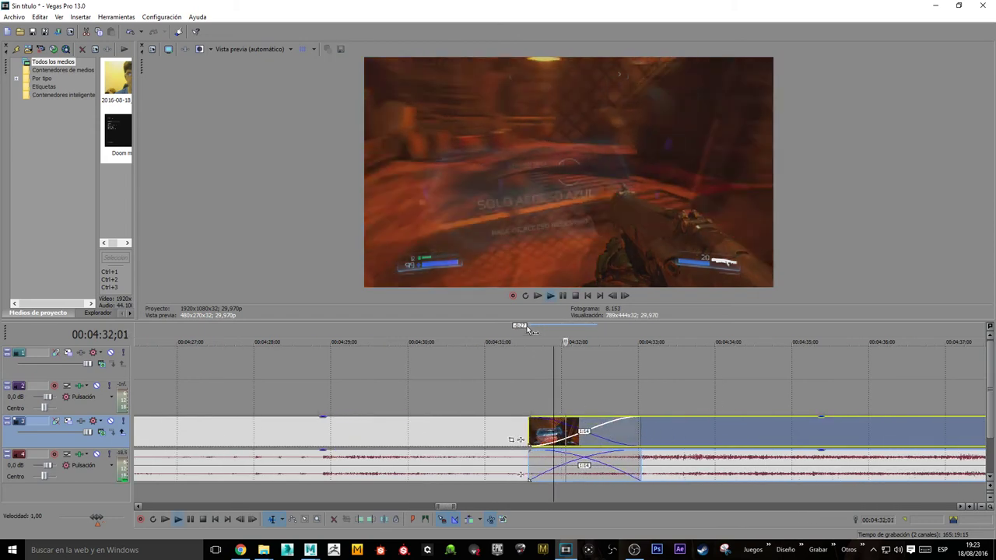
click(467, 330)
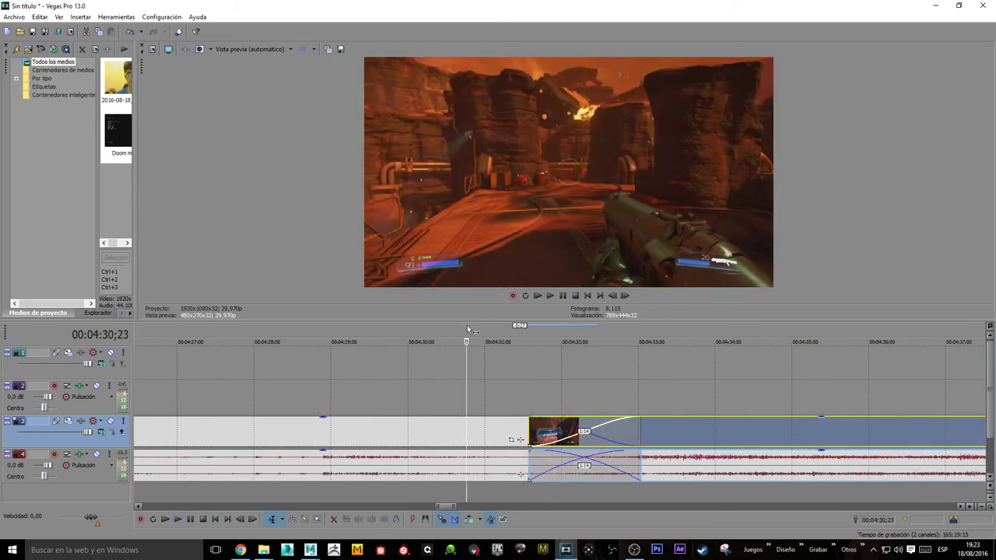
key(space)
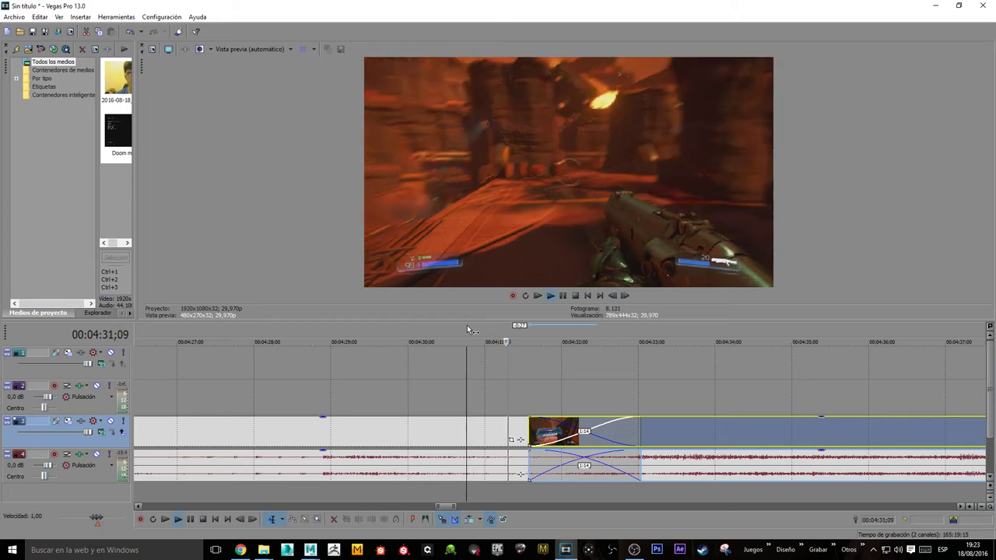
key(space)
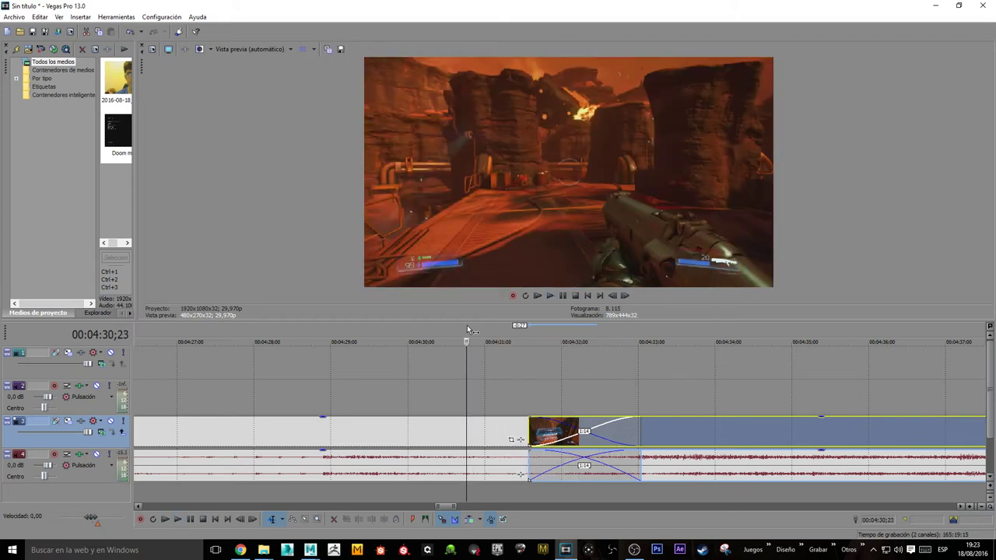
scroll(441, 424, down, 5)
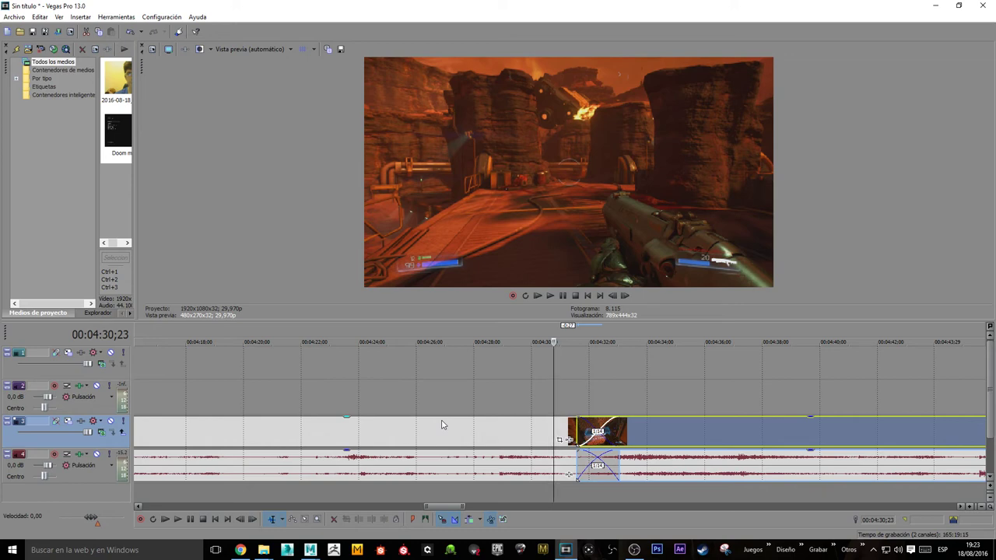
scroll(464, 437, down, 4)
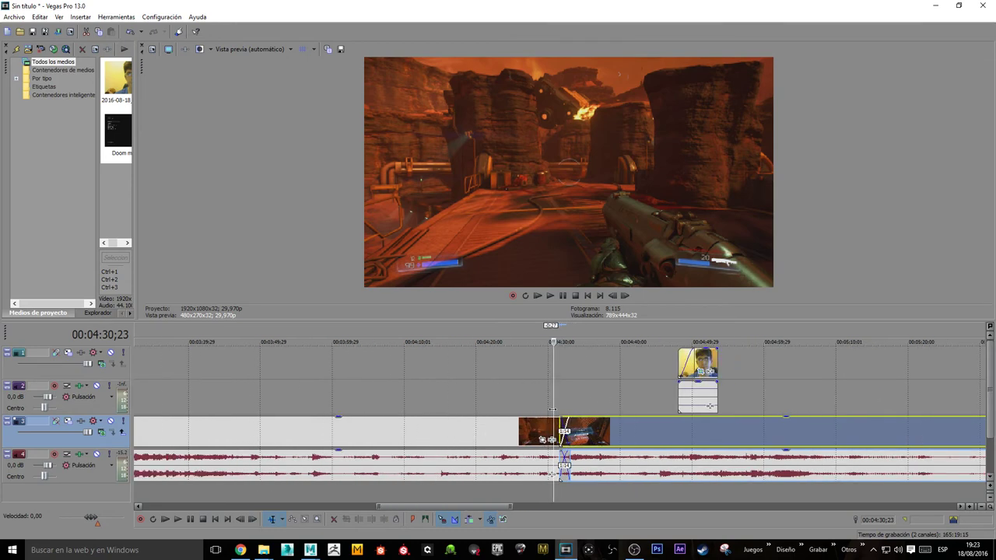
scroll(564, 405, up, 3)
scroll(570, 386, down, 1)
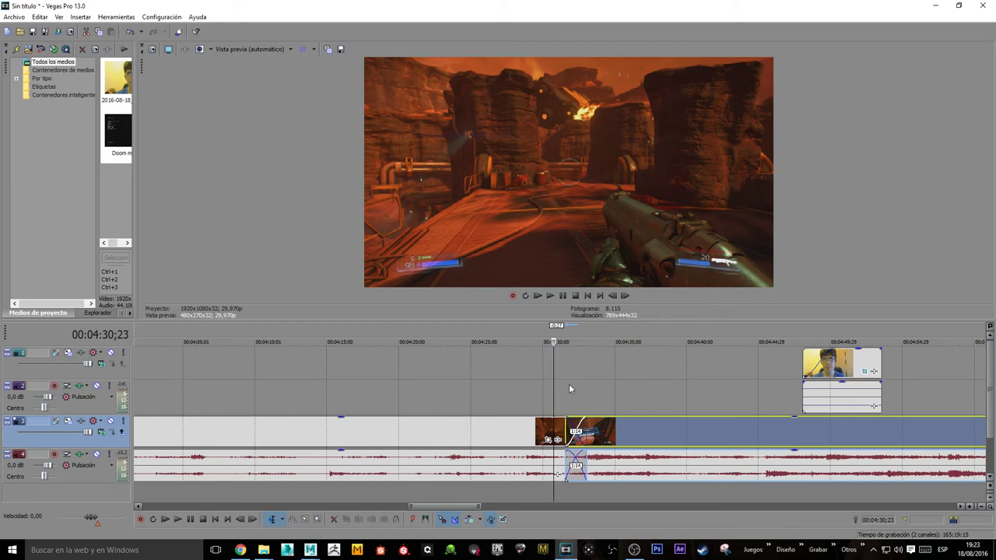
scroll(539, 398, down, 4)
scroll(541, 402, down, 3)
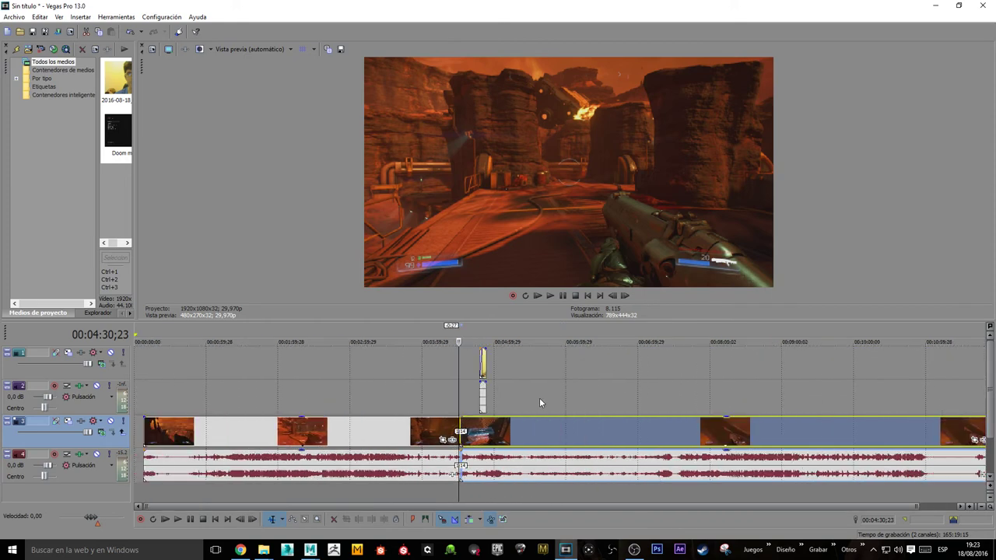
Step: Move the webcam clip to start at about 00:04:34 and place a copy of it at about 00:04:45
scroll(539, 402, up, 5)
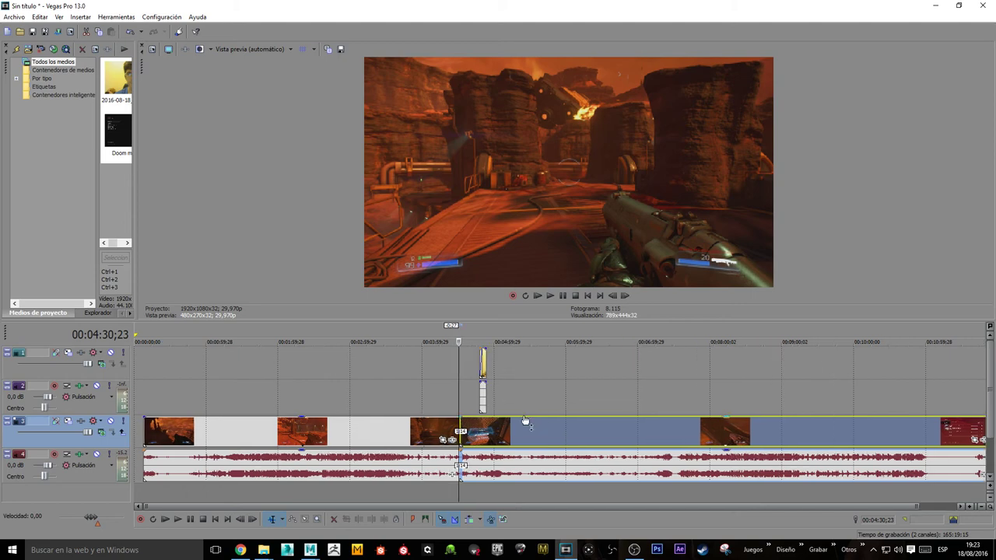
drag(707, 354, 608, 360)
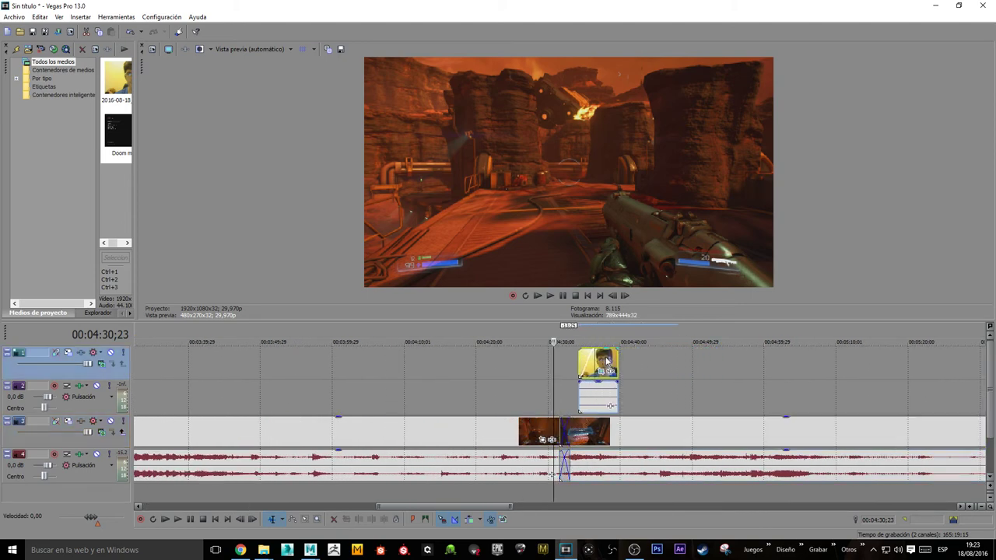
click(593, 360)
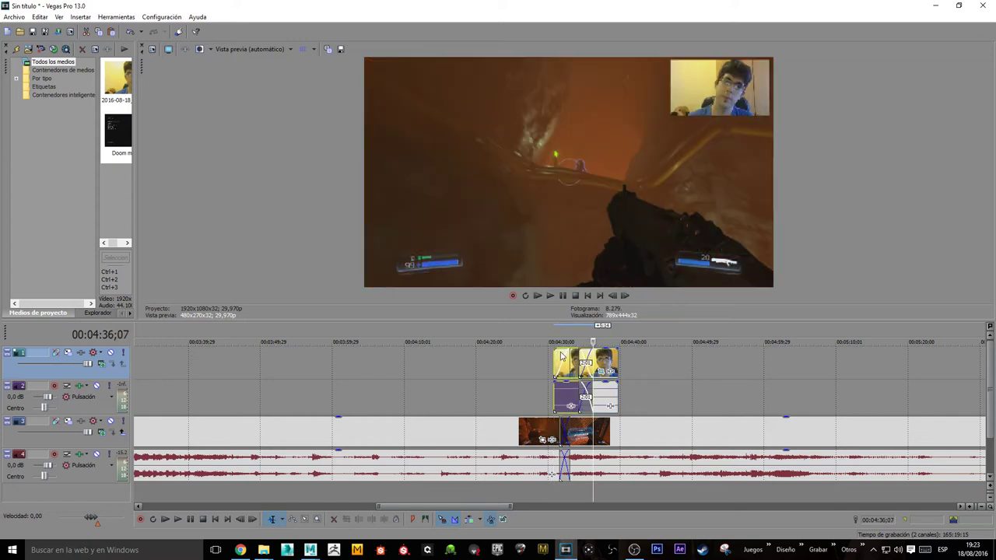
drag(595, 360, 673, 359)
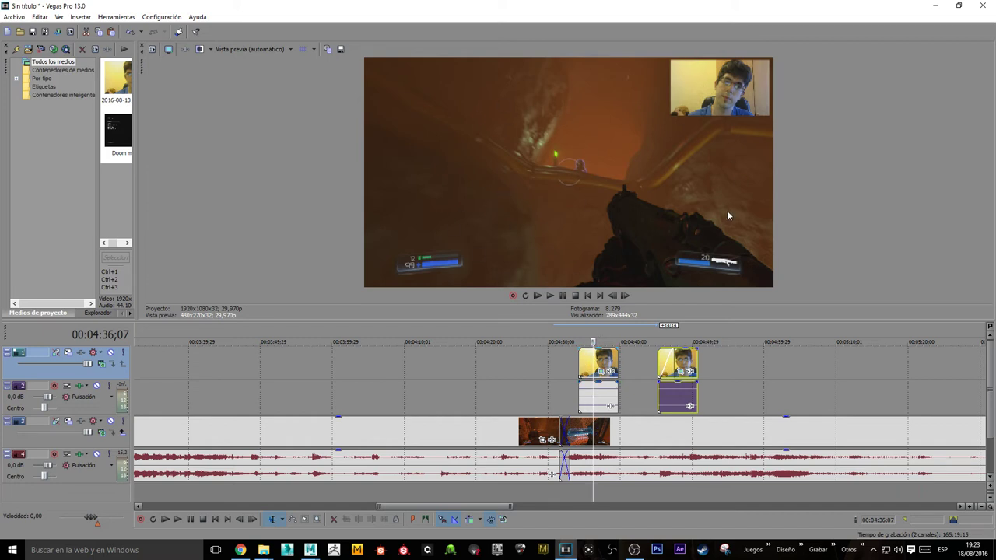
Step: Move the first webcam clip to the start of the gameplay crossfade at 00:04:31;17
scroll(685, 411, down, 2)
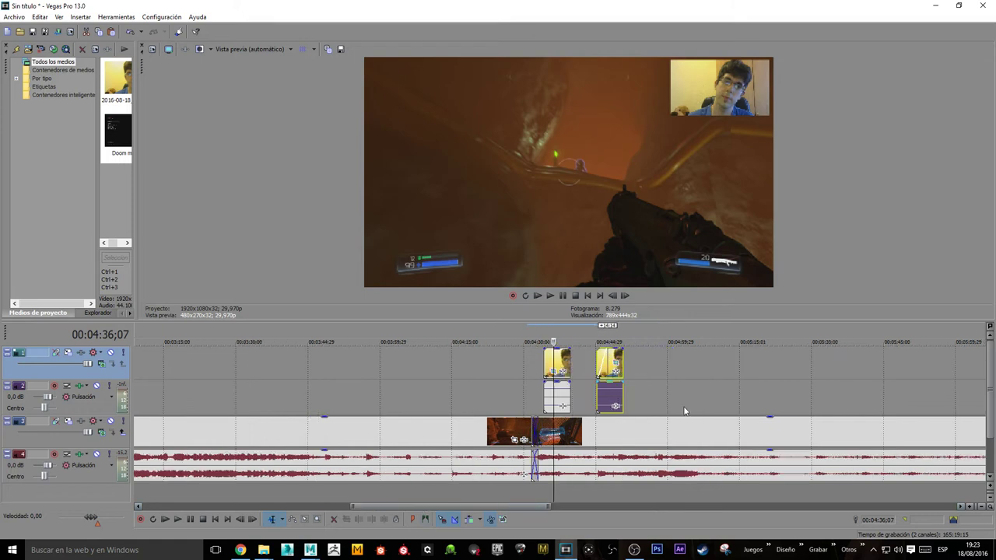
scroll(685, 411, up, 2)
drag(561, 364, 532, 372)
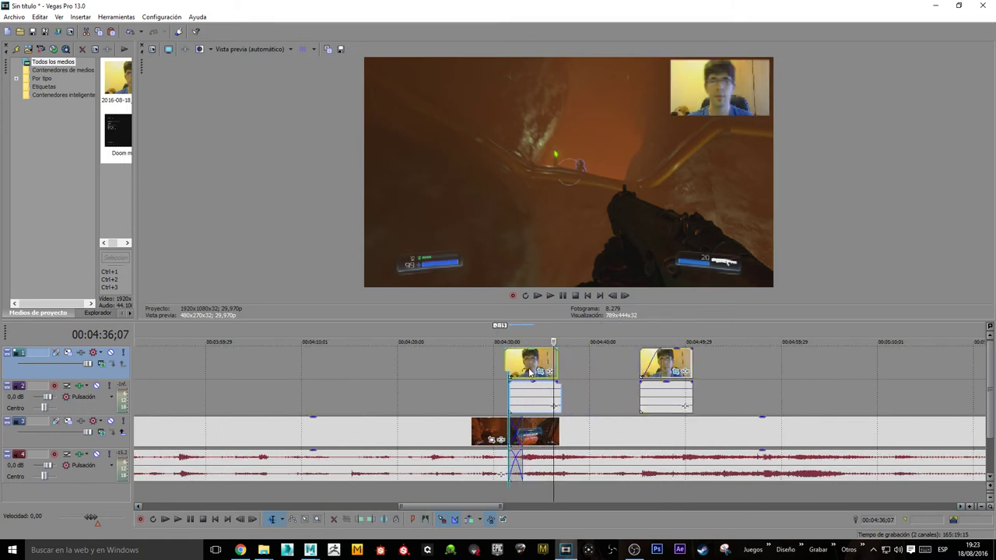
click(509, 342)
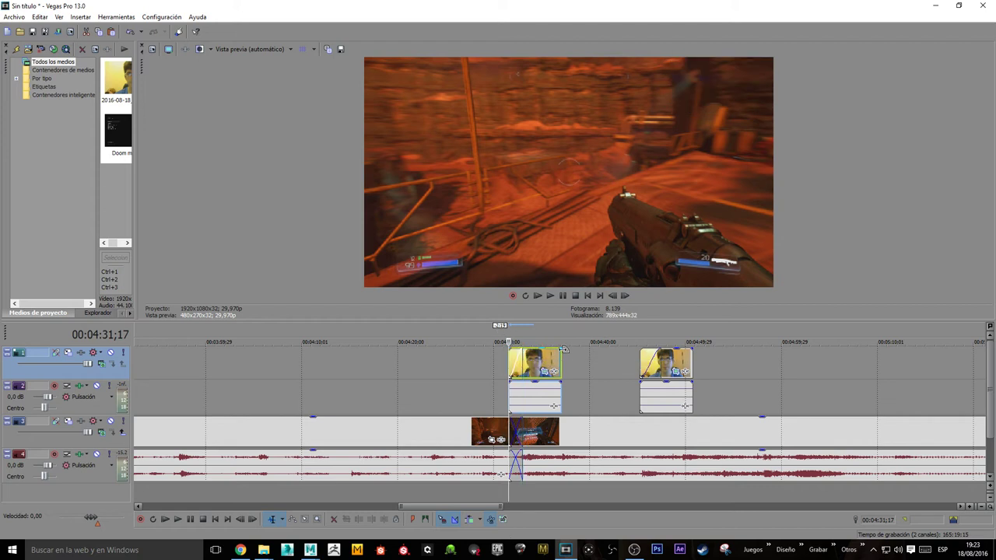
Step: Split the gameplay where the first webcam clip ends, at 00:04:37;02, and move the webcam copy to start there
click(563, 350)
click(576, 428)
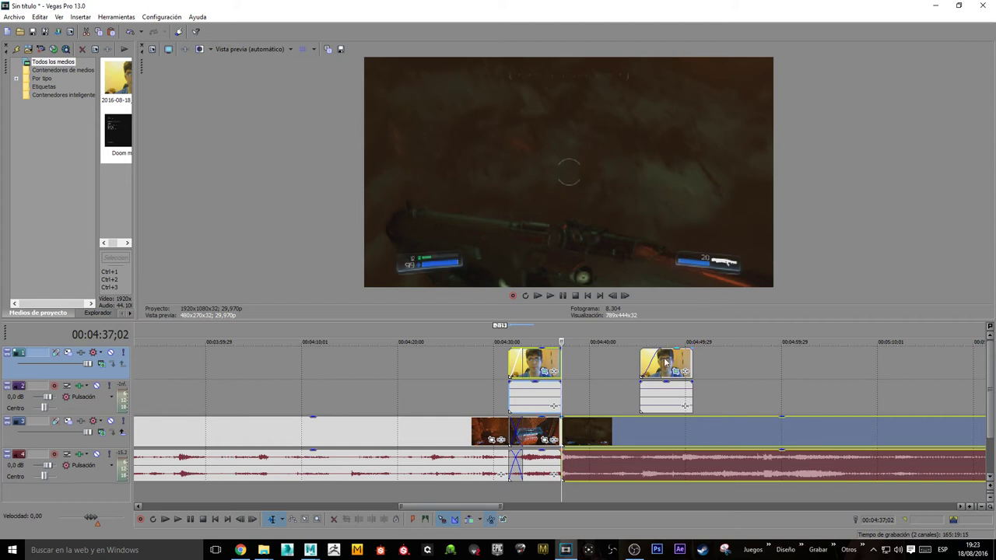
drag(665, 363, 588, 363)
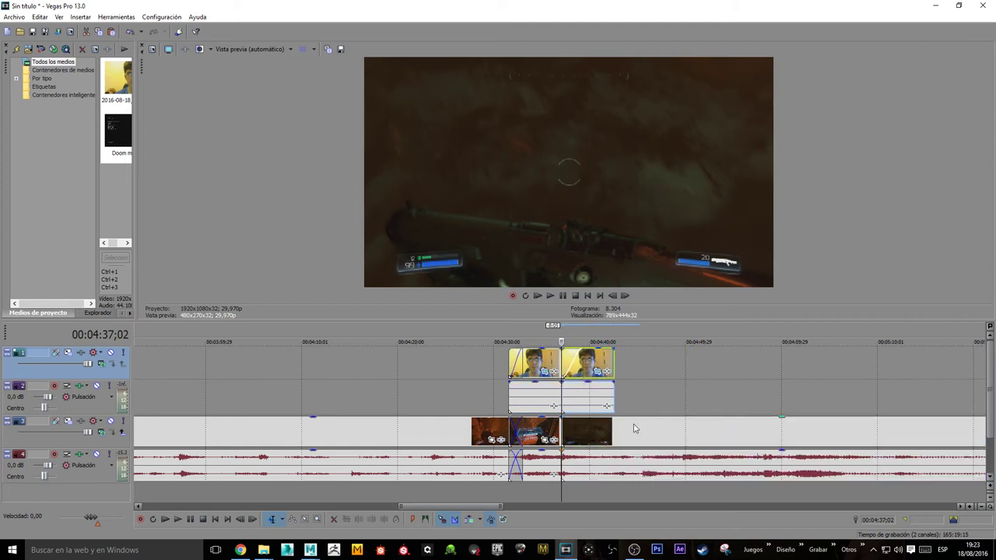
Step: Swap the tracks after 00:04:37;02, putting the gameplay segment on tracks 1 and 2 and the webcam copy on tracks 3 and 4
click(634, 429)
drag(693, 357, 584, 427)
drag(594, 357, 592, 434)
drag(653, 378, 586, 378)
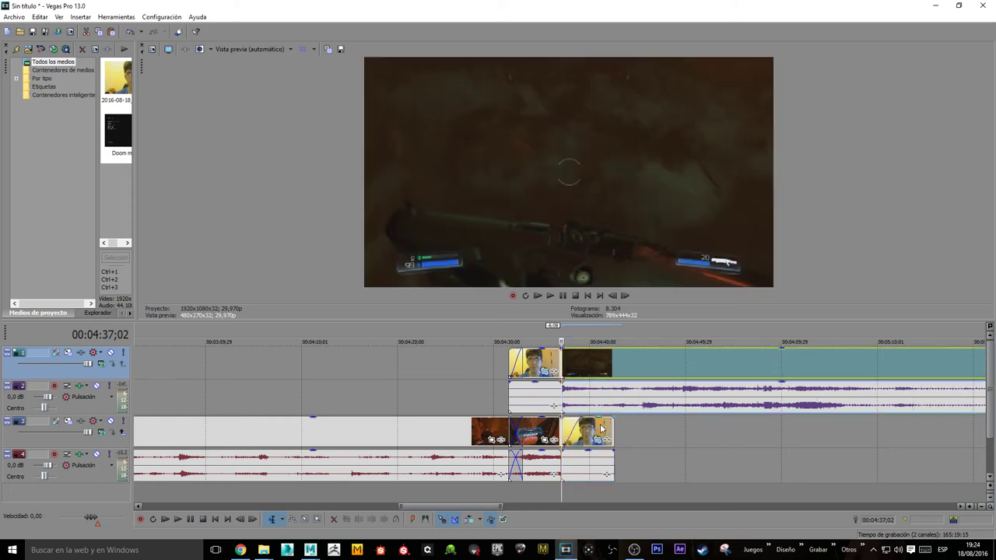
Step: Use event cropping to shrink the gameplay segment after 00:04:37;02 and place it in the upper-right corner of the video frame
scroll(608, 368, down, 4)
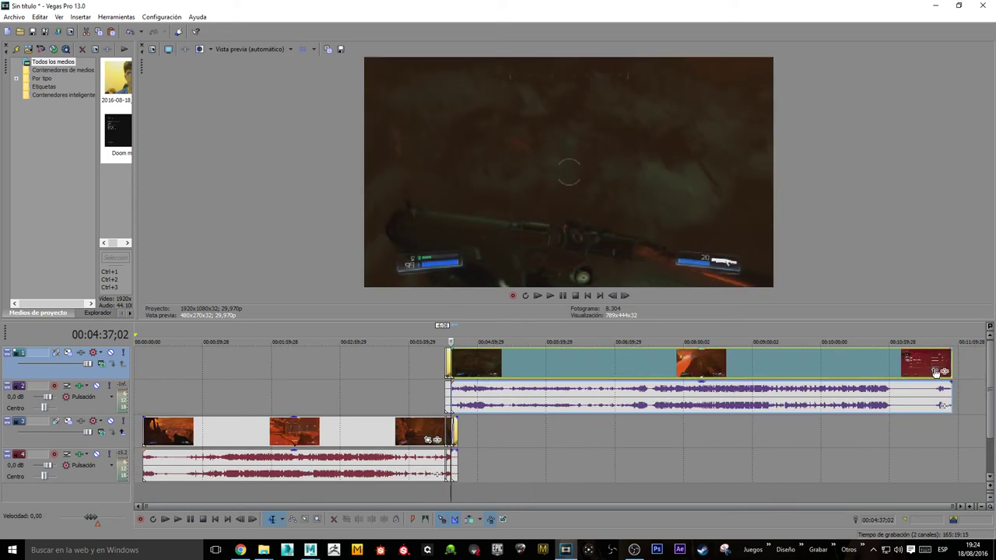
click(935, 371)
scroll(412, 257, down, 4)
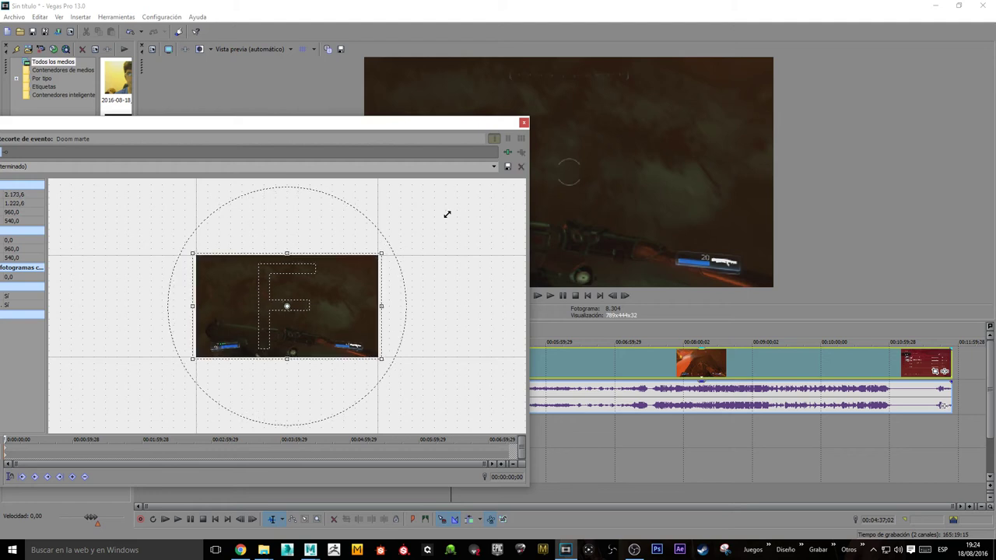
scroll(446, 215, down, 5)
drag(392, 280, 251, 329)
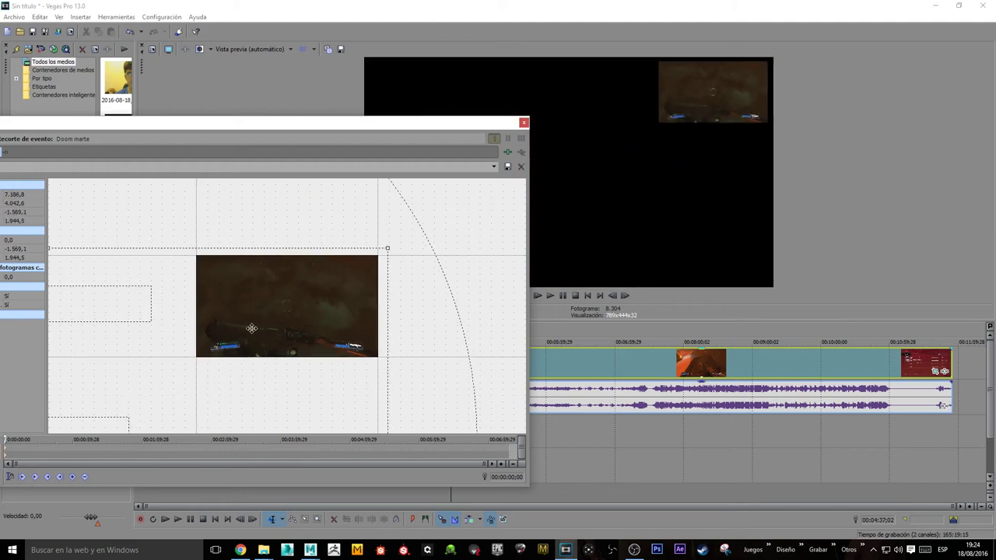
click(523, 122)
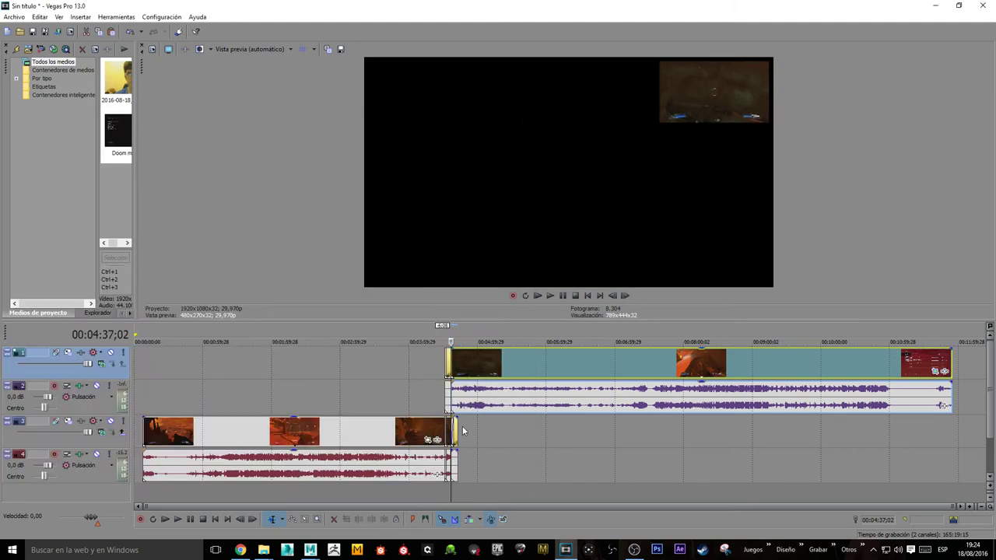
Step: Restore the webcam copy's event crop to full frame and remove its fade-in at 00:04:37;02
scroll(462, 430, up, 5)
click(579, 442)
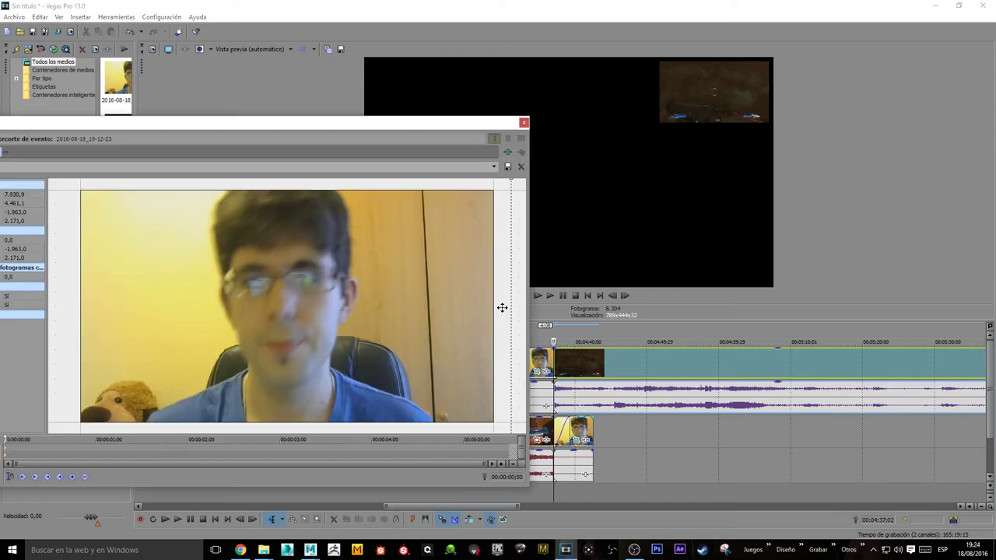
right_click(339, 273)
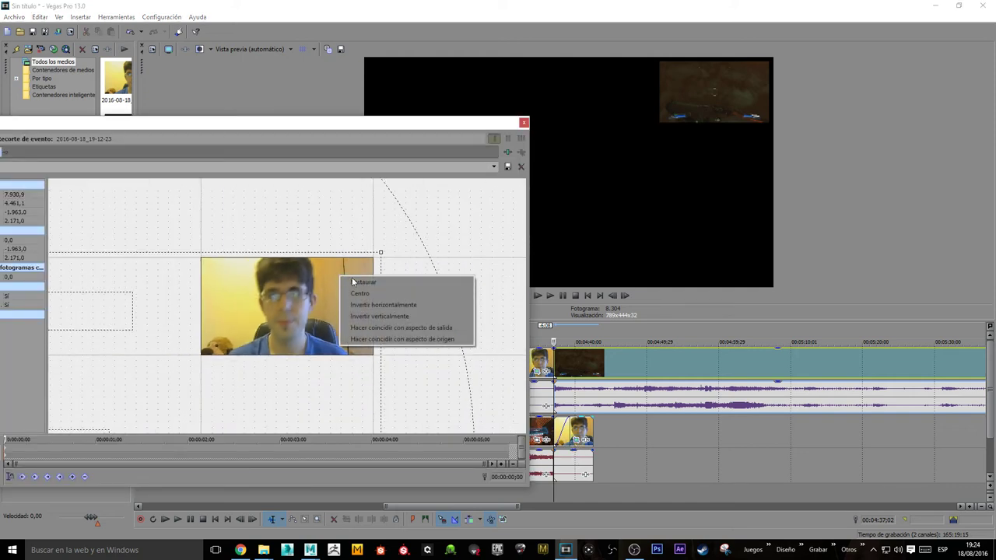
click(373, 283)
click(524, 123)
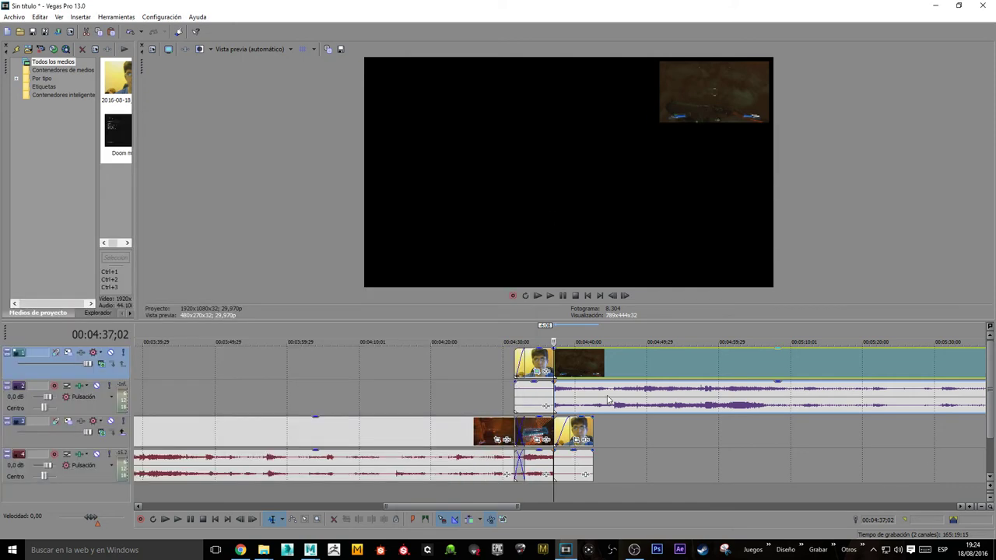
scroll(572, 427, up, 3)
click(571, 422)
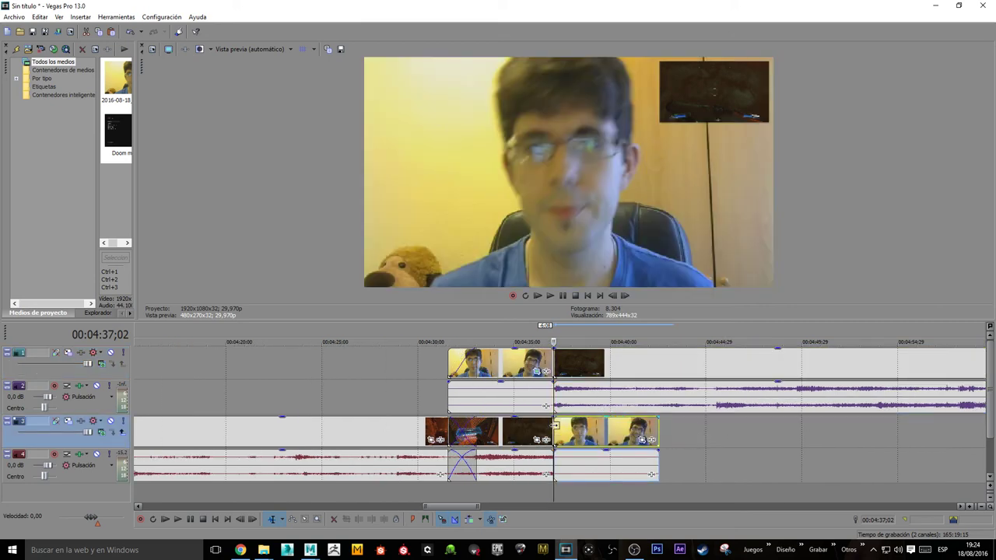
Step: Play the edit from 00:04:29;20 to check the switch between the gameplay and webcam layouts
click(412, 336)
key(space)
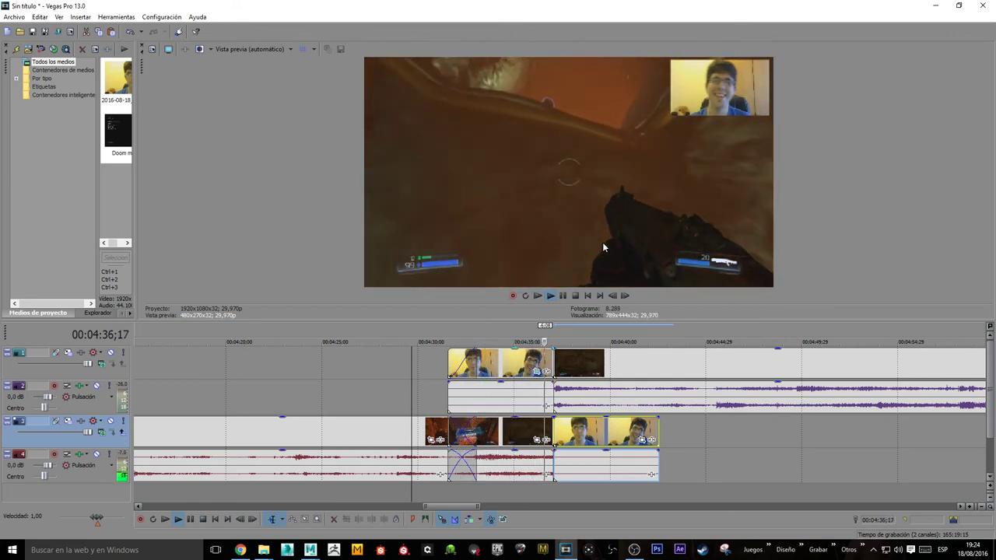
key(space)
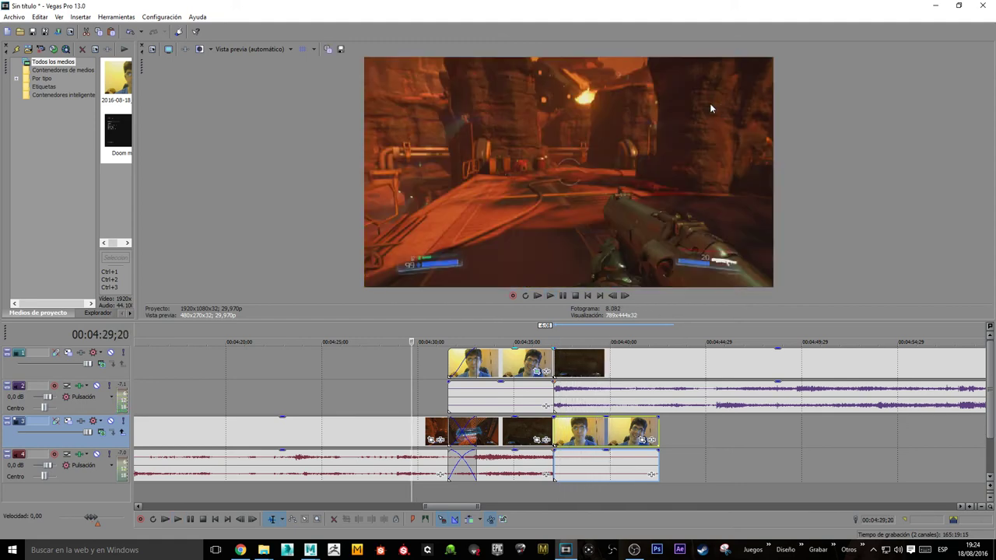
Step: Set the volume of the gameplay audio on track 4 to -2,6 dB
scroll(435, 393, down, 8)
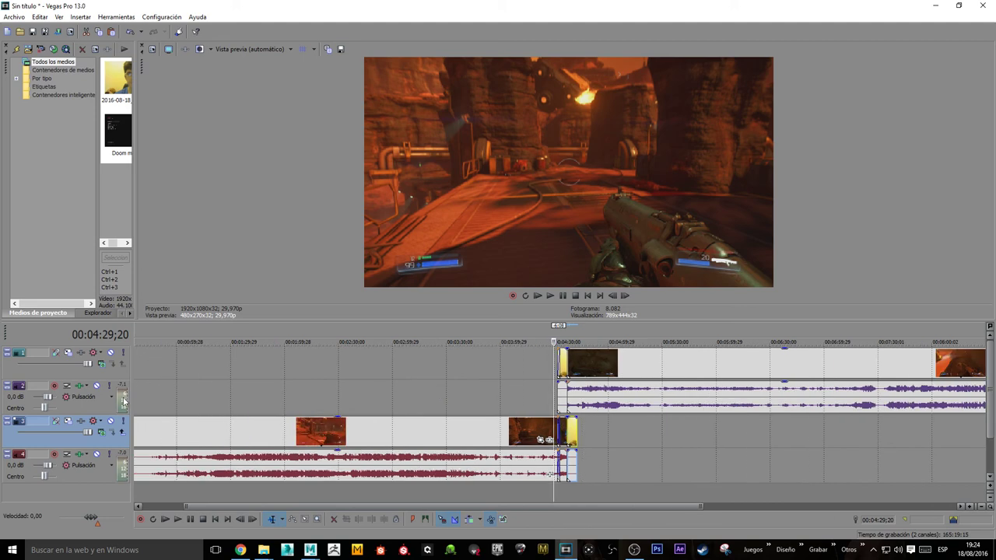
click(251, 469)
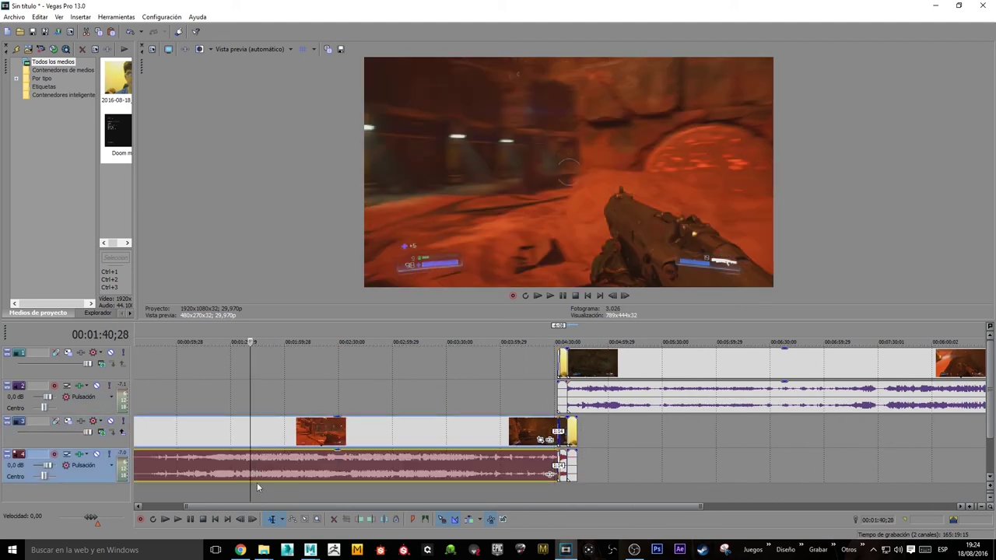
scroll(238, 455, up, 3)
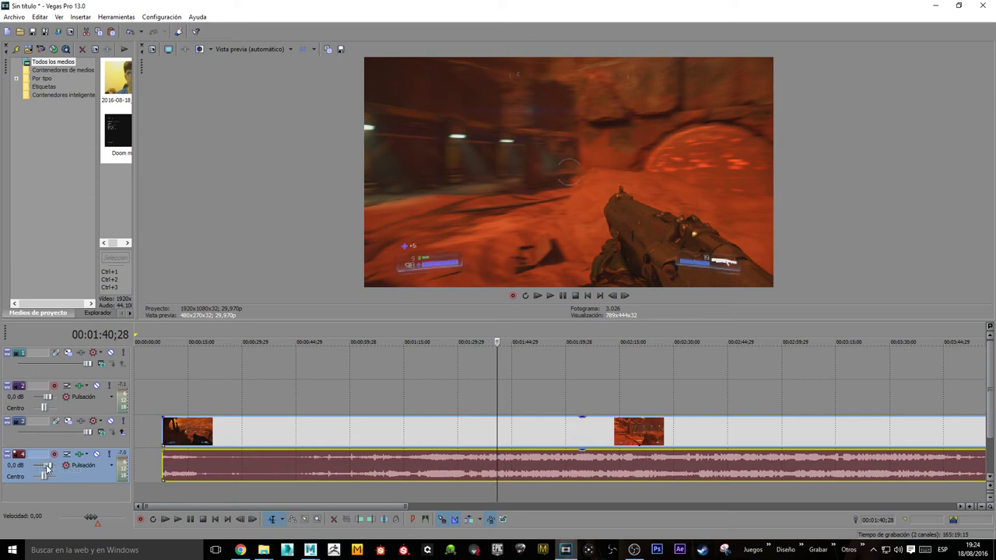
drag(47, 468, 67, 468)
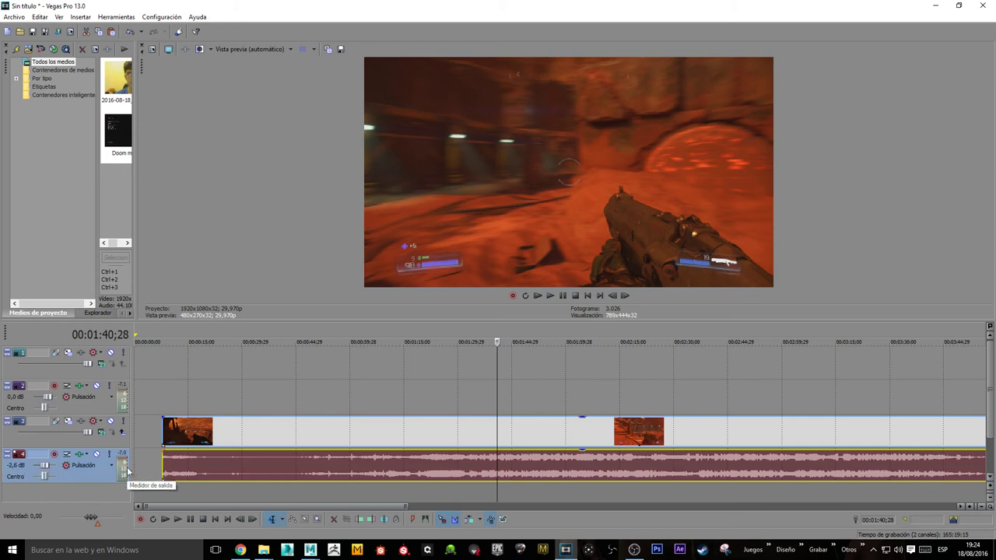
Step: Play the gameplay from 00:01:40;28 while raising track 4's volume to 12,0 dB to check its output meter
key(space)
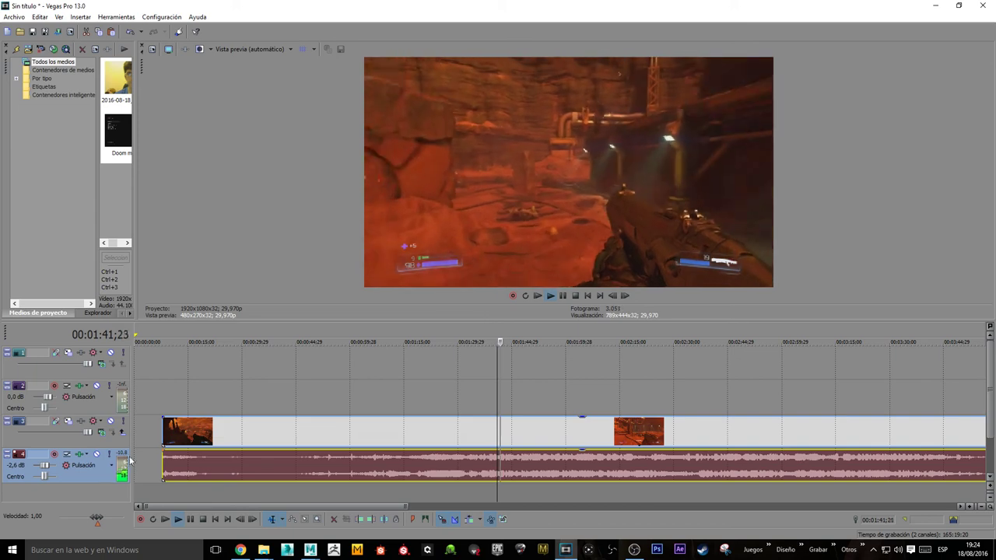
drag(44, 465, 59, 470)
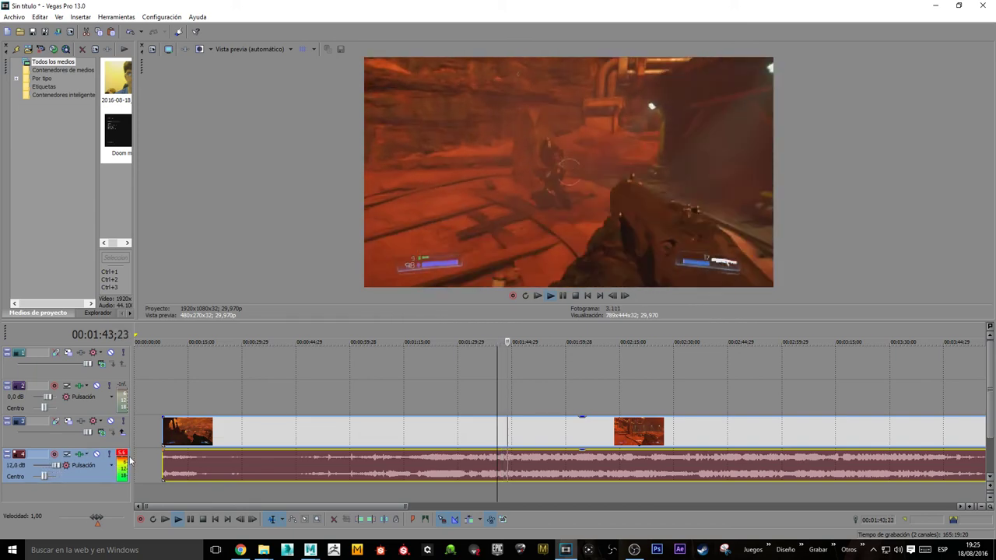
key(space)
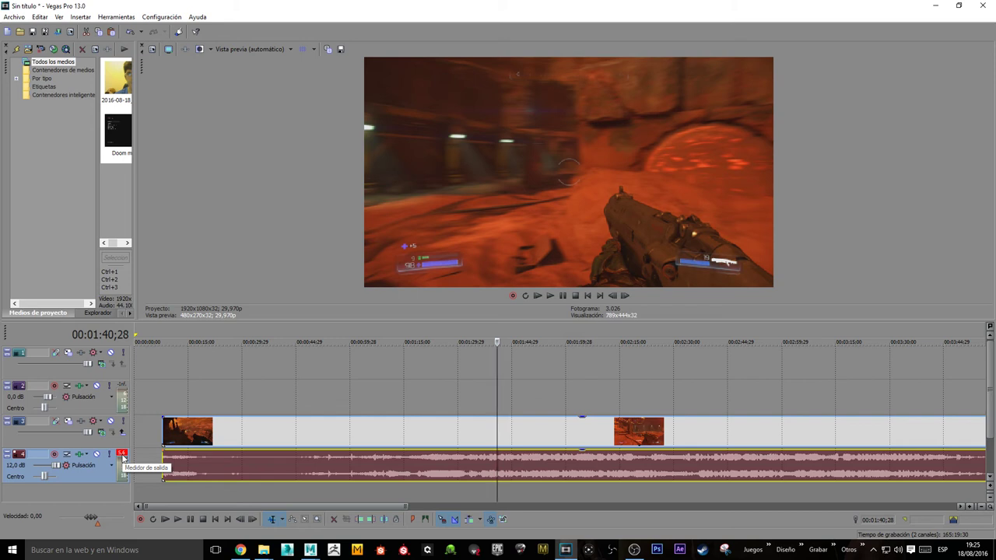
Step: Set audio track 4's volume to -0,6 dB and video track 3's level to 100,0 %, and select the gameplay clip
drag(52, 468, 44, 471)
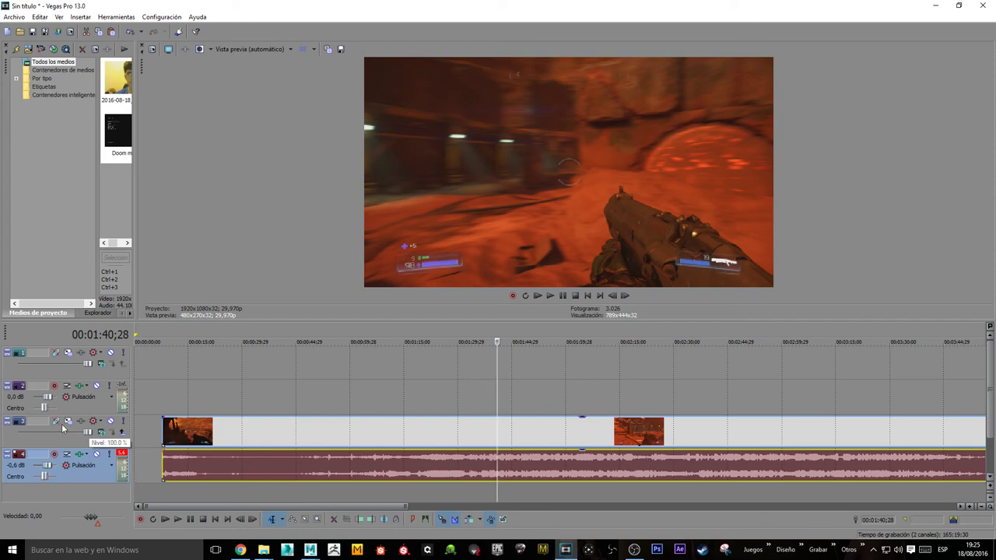
mouse_move(87, 432)
mouse_down()
mouse_move(40, 433)
mouse_move(101, 432)
mouse_move(31, 433)
mouse_move(88, 432)
mouse_up()
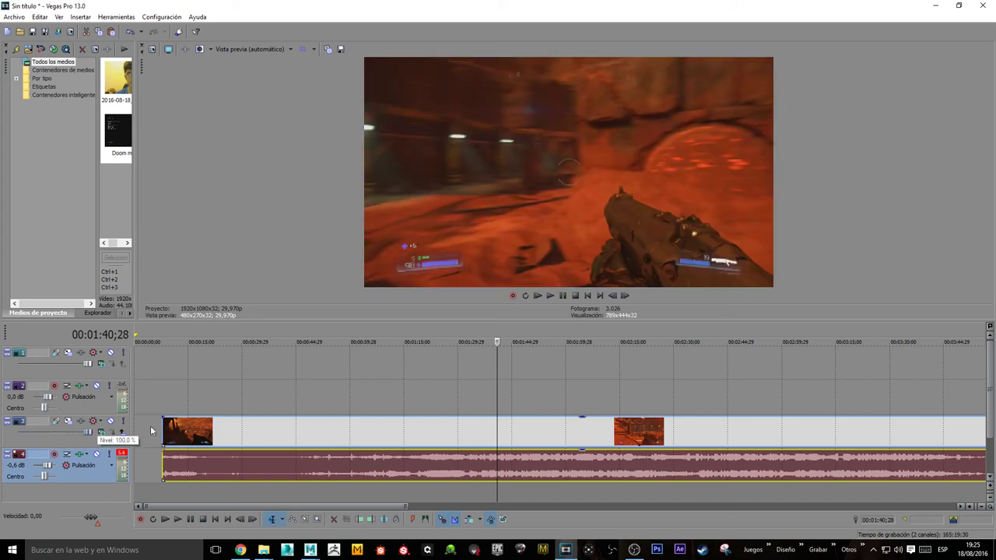
drag(282, 429, 301, 328)
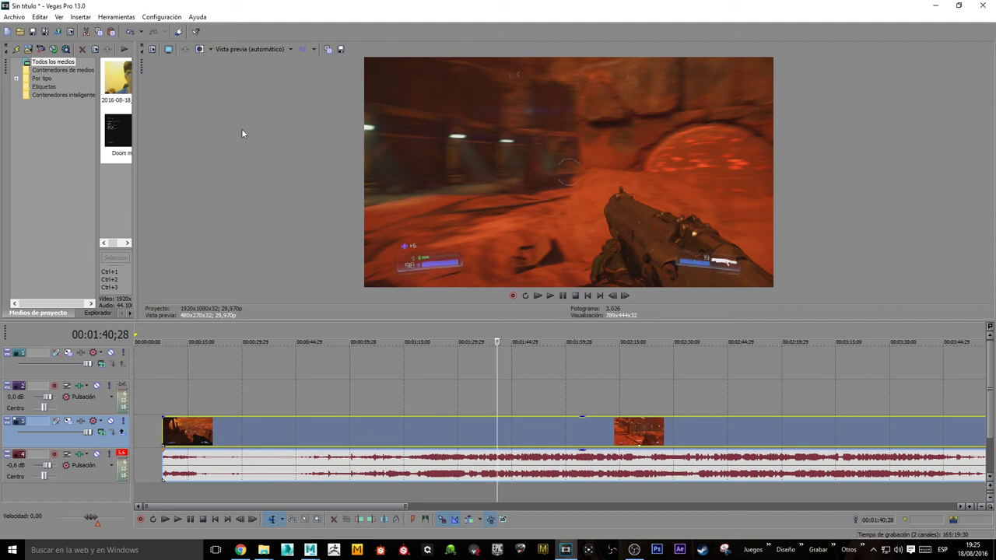
Step: Mark a loop region from the gameplay crossfade at 00:04:31;17 to the end of the webcam copy at 00:04:42;17
scroll(437, 333, down, 5)
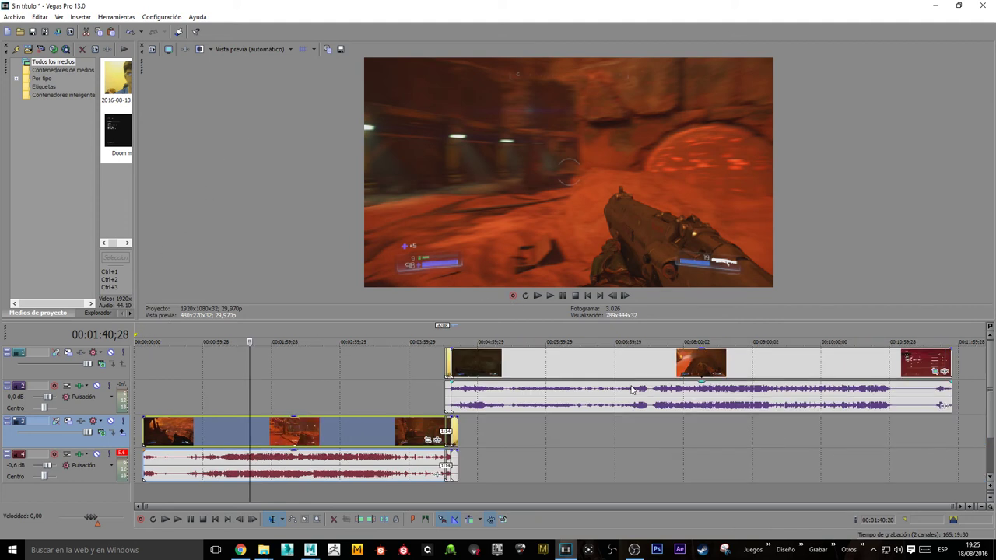
click(451, 342)
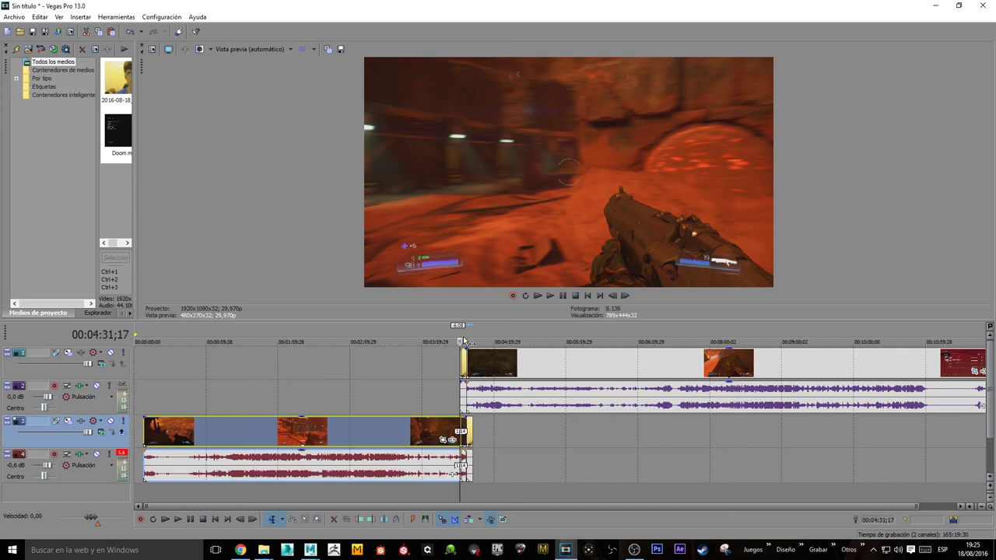
scroll(508, 359, up, 8)
scroll(565, 339, up, 3)
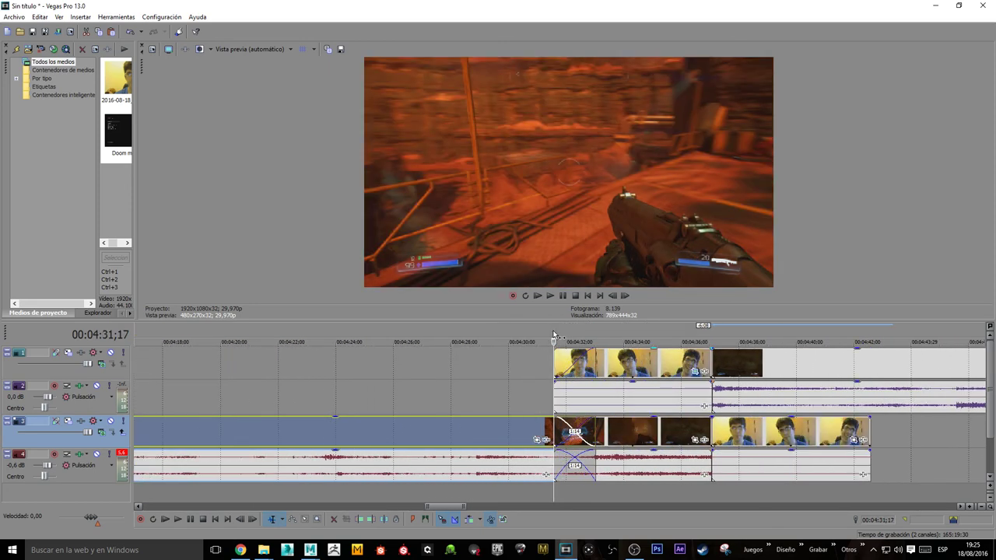
drag(555, 336, 872, 334)
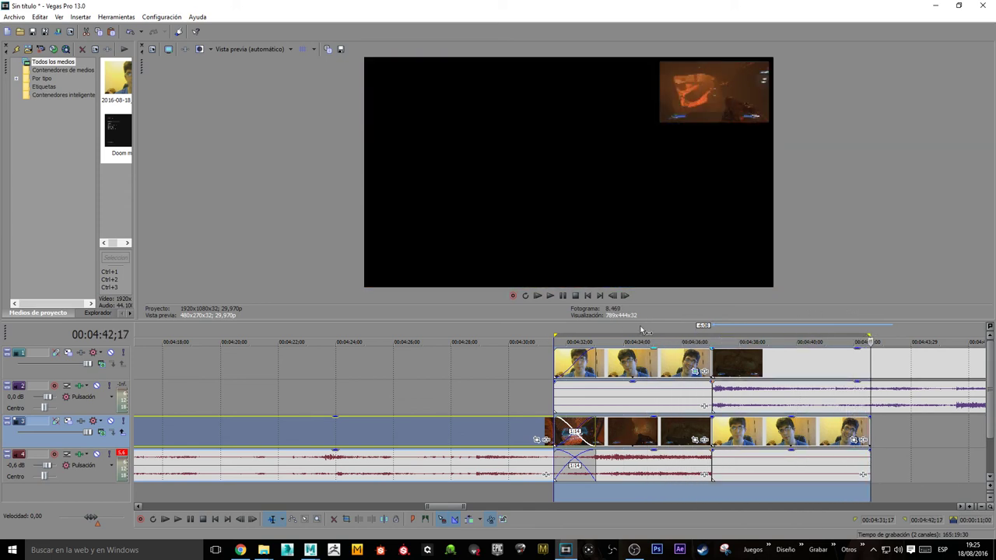
scroll(556, 354, up, 2)
scroll(556, 354, down, 3)
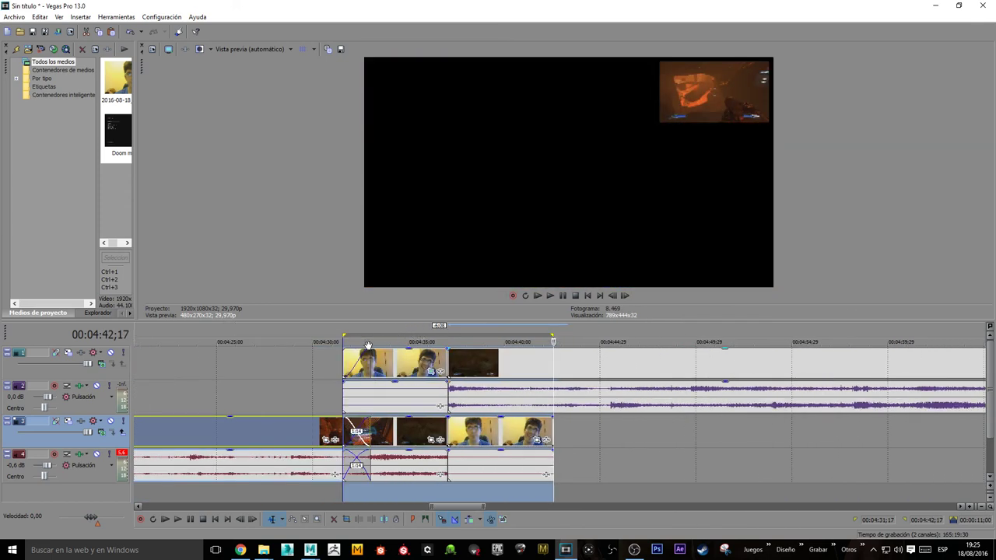
Step: Open the Render As settings, review the full list of output formats, and restrict the list to favorites again
click(14, 16)
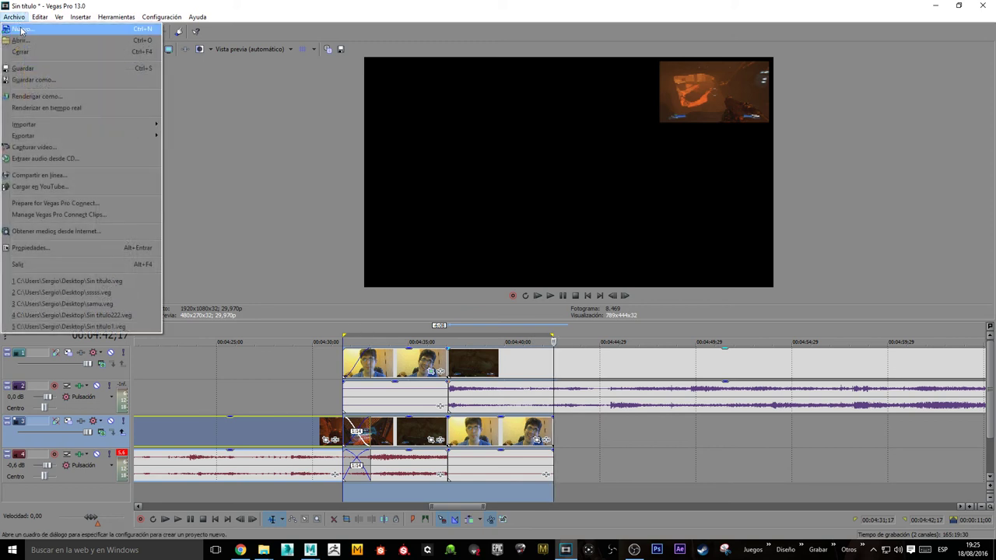
click(42, 98)
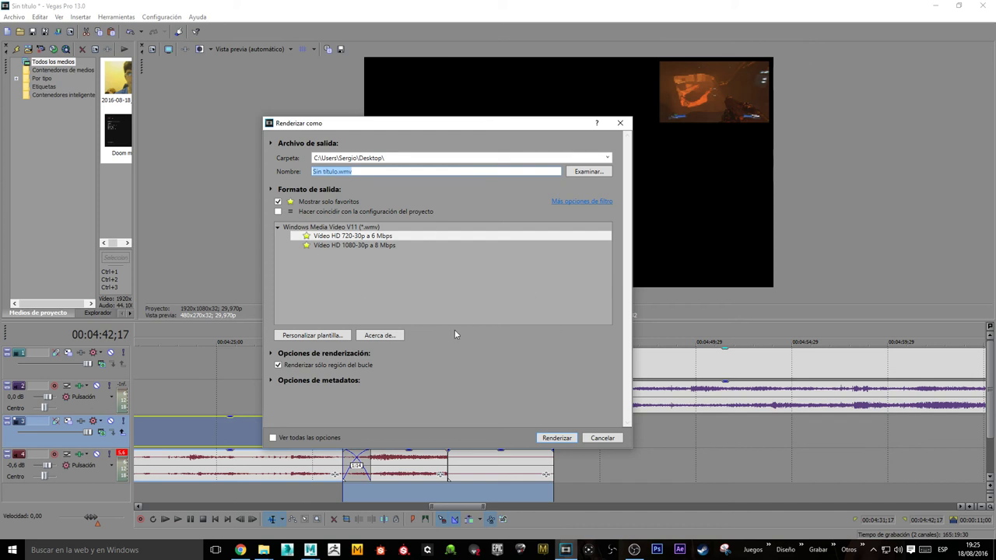
click(277, 202)
drag(609, 252, 614, 322)
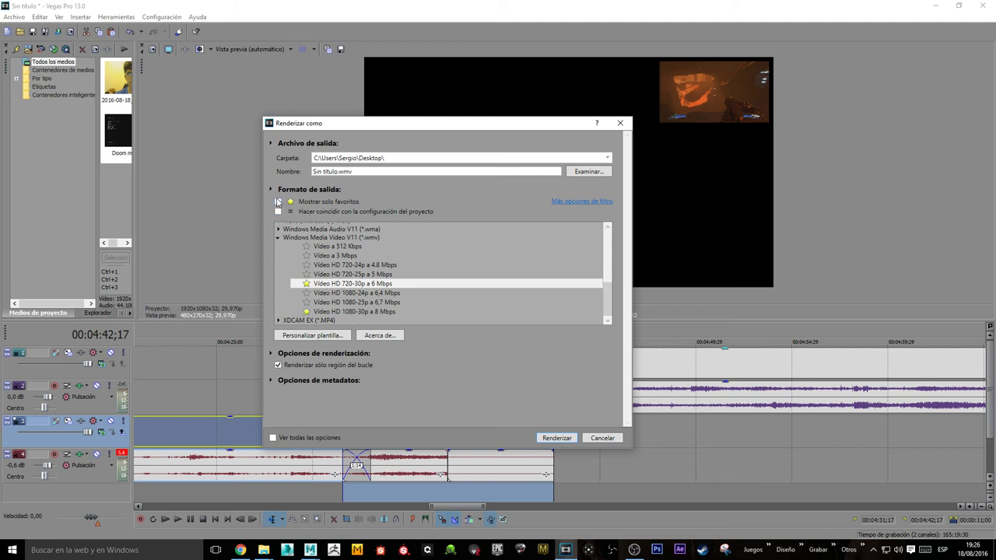
click(307, 284)
click(277, 201)
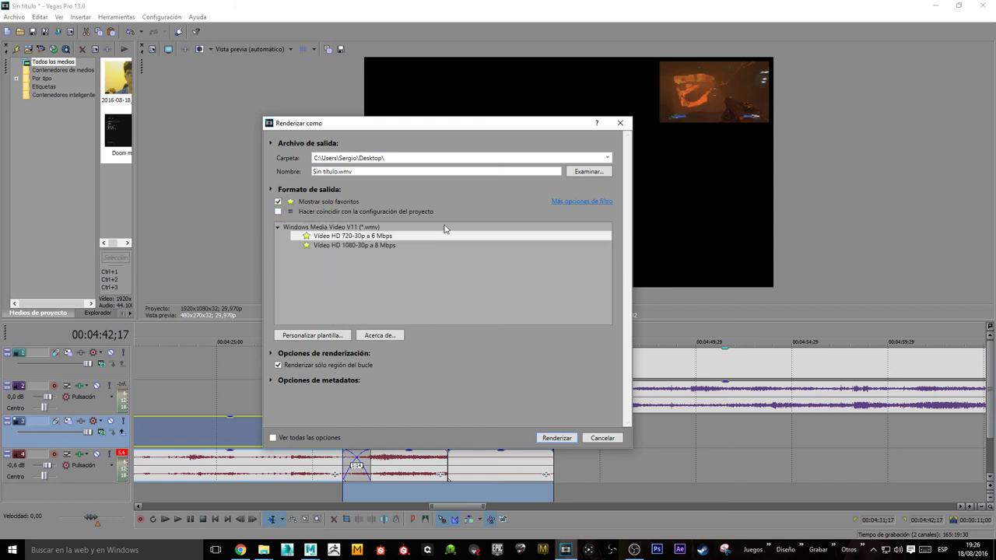
Step: Render the loop region with the Windows Media Video template "Vídeo HD 720-30p a 6 Mbps" under the file name EJEMPLO
click(353, 248)
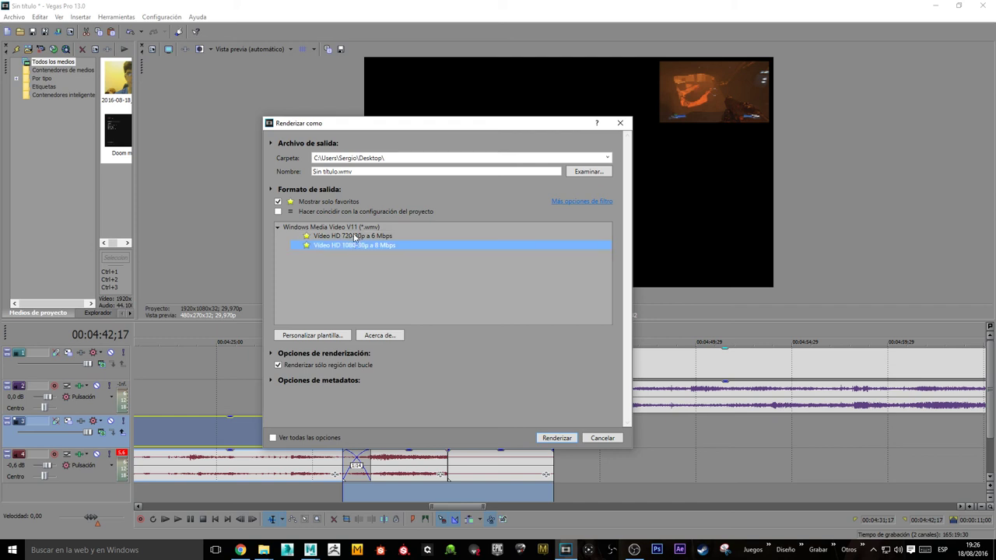
click(354, 236)
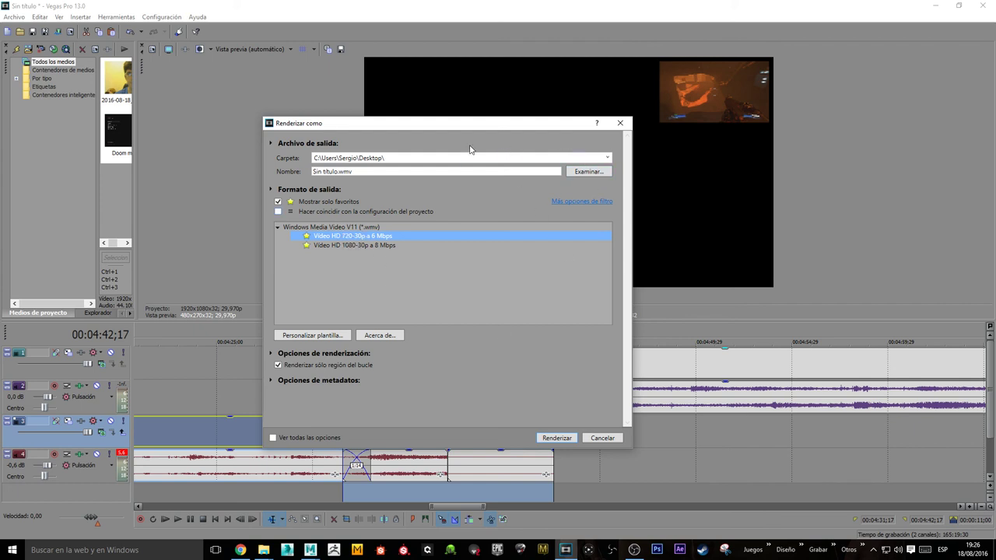
click(377, 169)
key(ctrl+a)
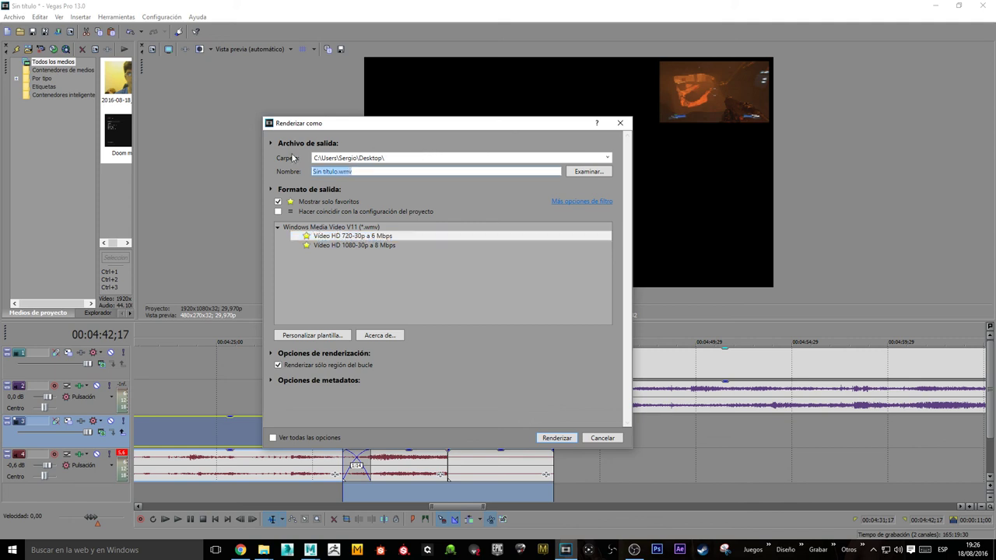
text(EJEMPLO)
click(557, 438)
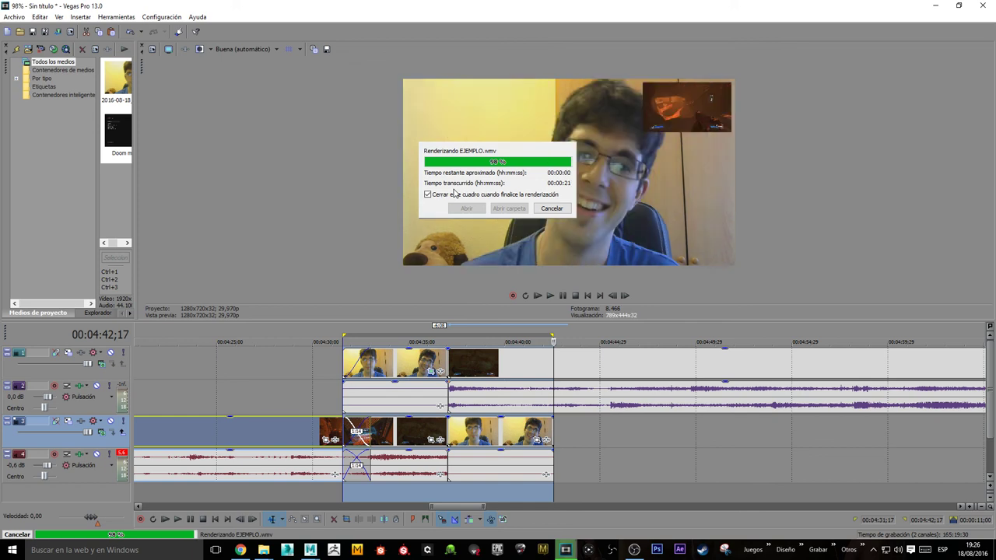
Step: Open the rendered EJEMPLO.wmv from the desktop in VLC, watch it in full screen, and pause playback
click(567, 550)
double_click(25, 260)
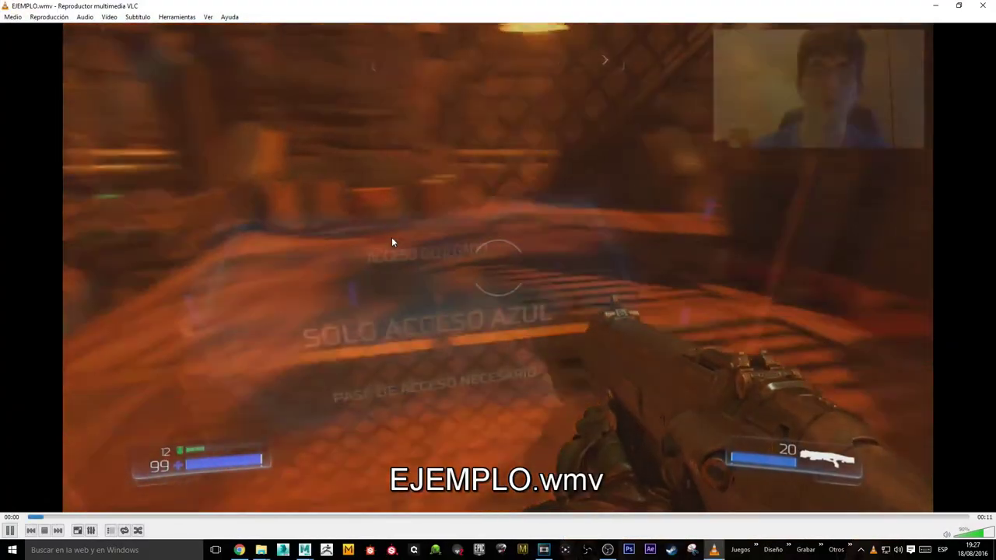
double_click(391, 236)
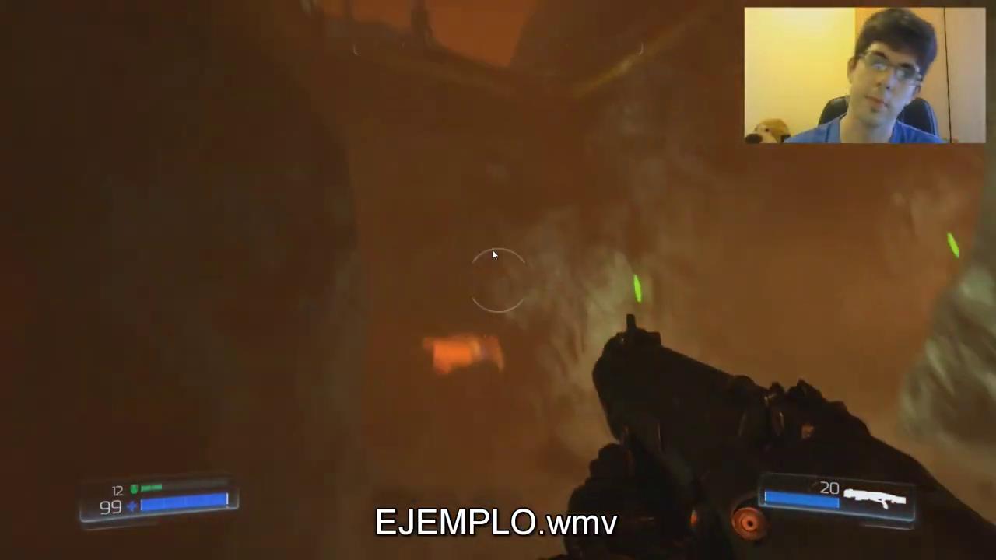
scroll(507, 245, down, 2)
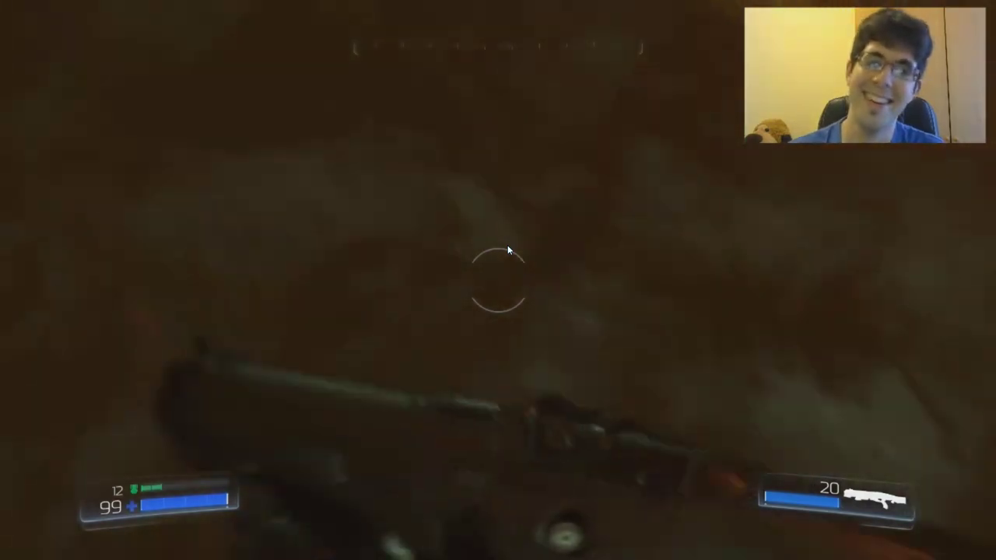
key(space)
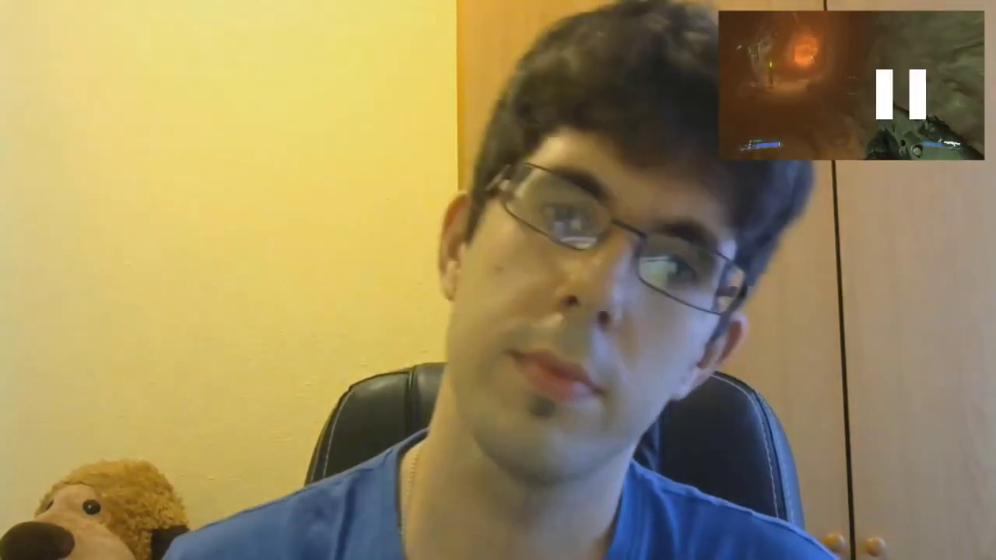